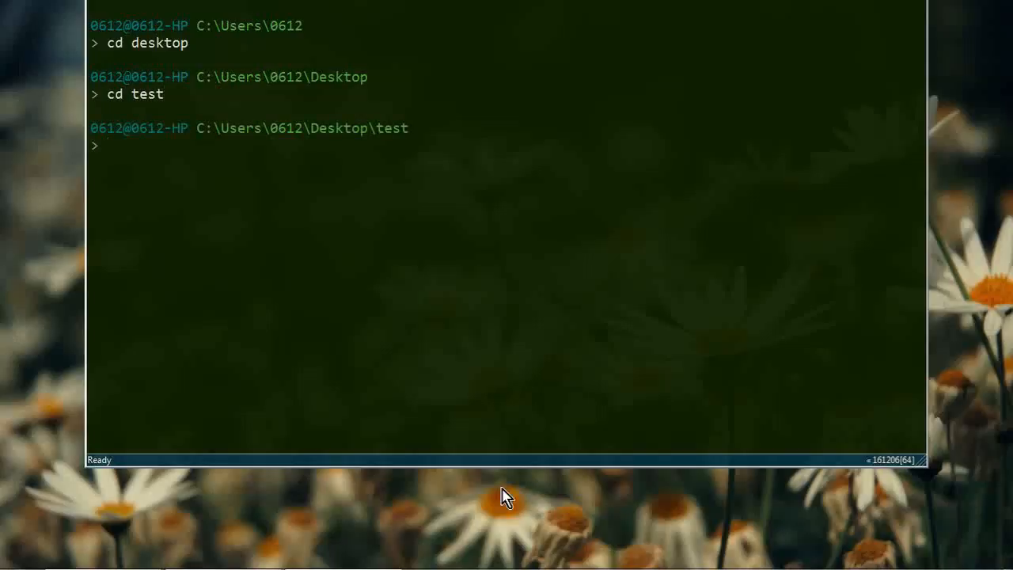
Step: List the contents of the test folder with the dir command and highlight part of the output
{"action": "key", "text": "Return"}
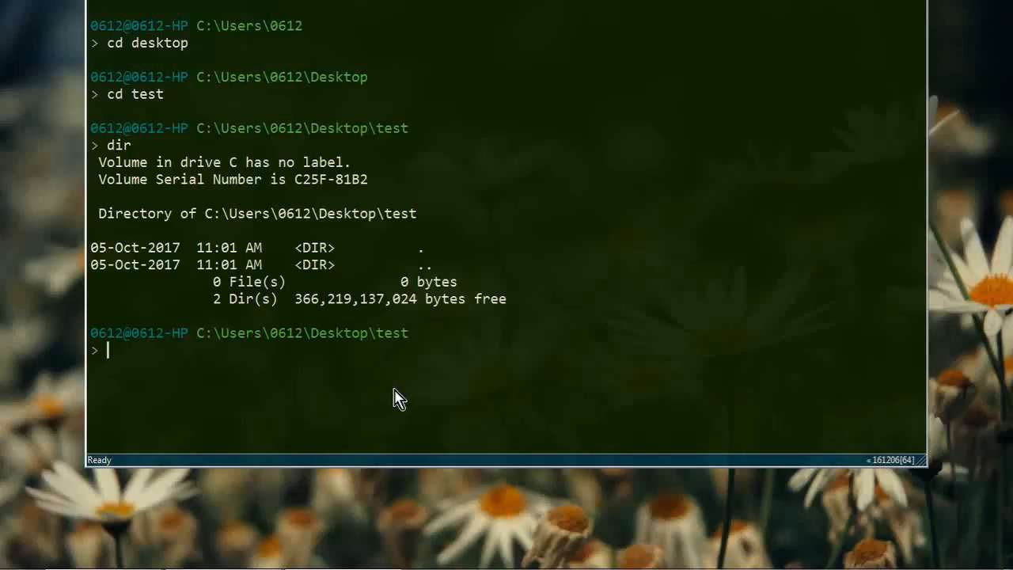
{"action": "left_click_drag", "start_coordinate": [466, 305], "coordinate": [240, 229]}
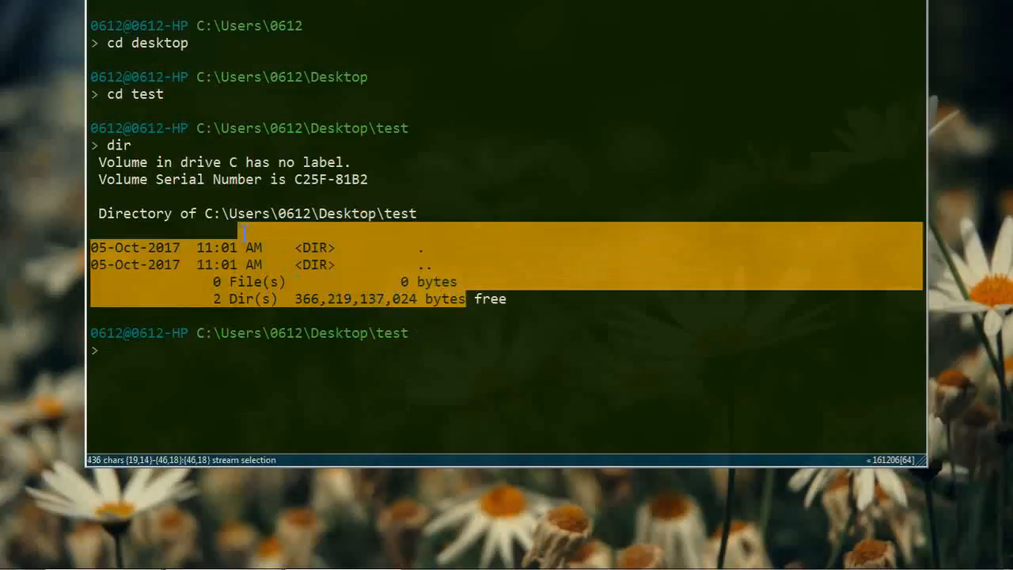
{"action": "left_click", "coordinate": [273, 293]}
Step: Copy the output text around the "Directory of" line and paste it at the prompt, then submit it
{"action": "left_click_drag", "start_coordinate": [204, 197], "coordinate": [331, 247]}
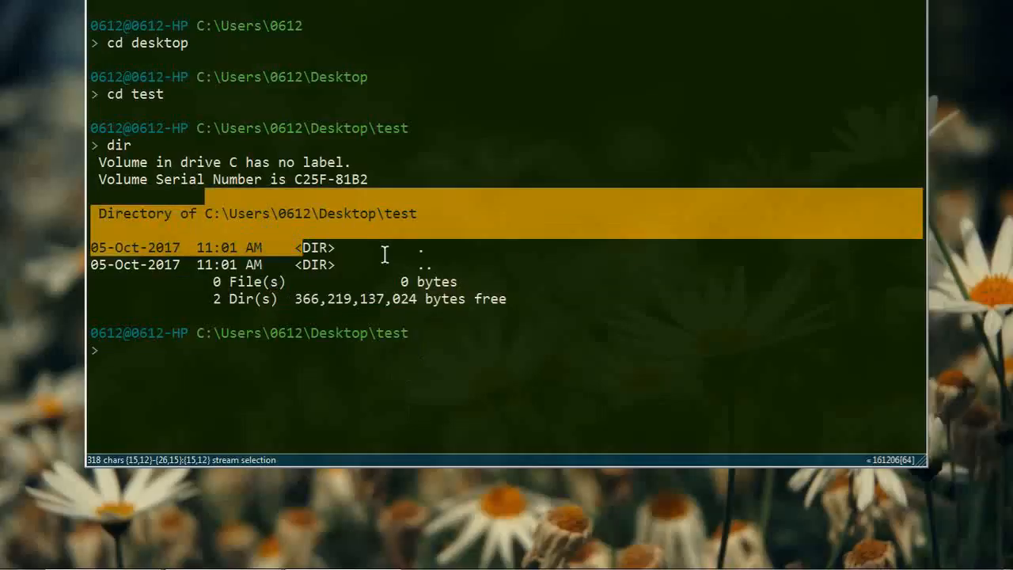
{"action": "key", "text": "ctrl+c"}
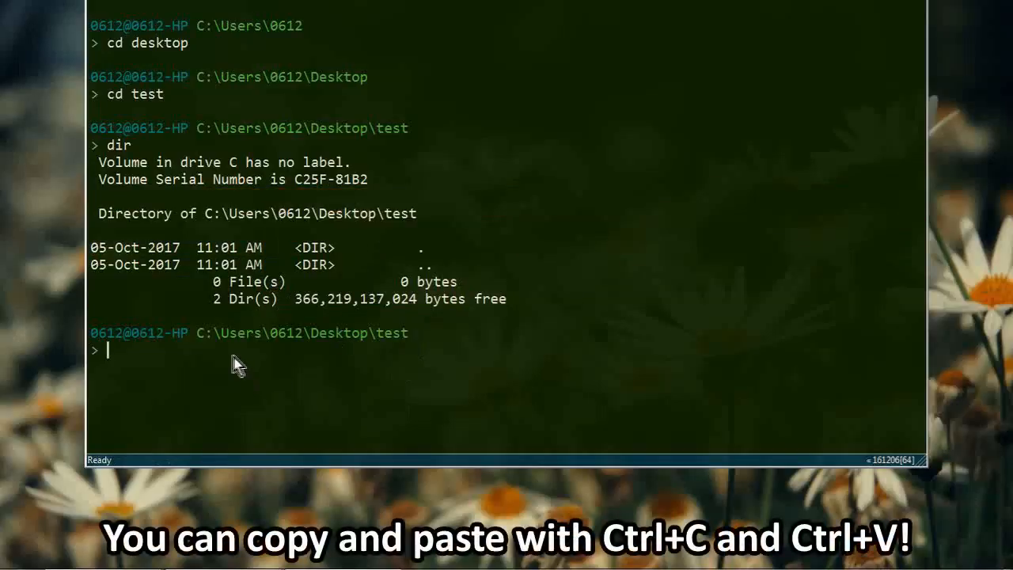
{"action": "key", "text": "ctrl+v"}
{"action": "key", "text": "Return"}
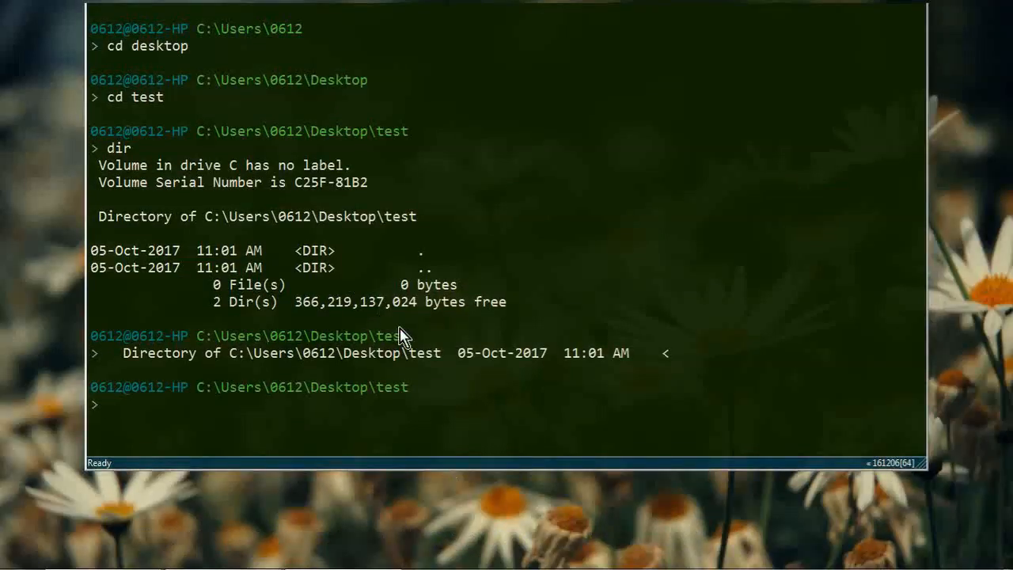
Step: Enlarge the console text and clear the screen with the cls command
{"action": "scroll", "coordinate": [350, 394], "scroll_direction": "up", "scroll_amount": 3, "text": "ctrl"}
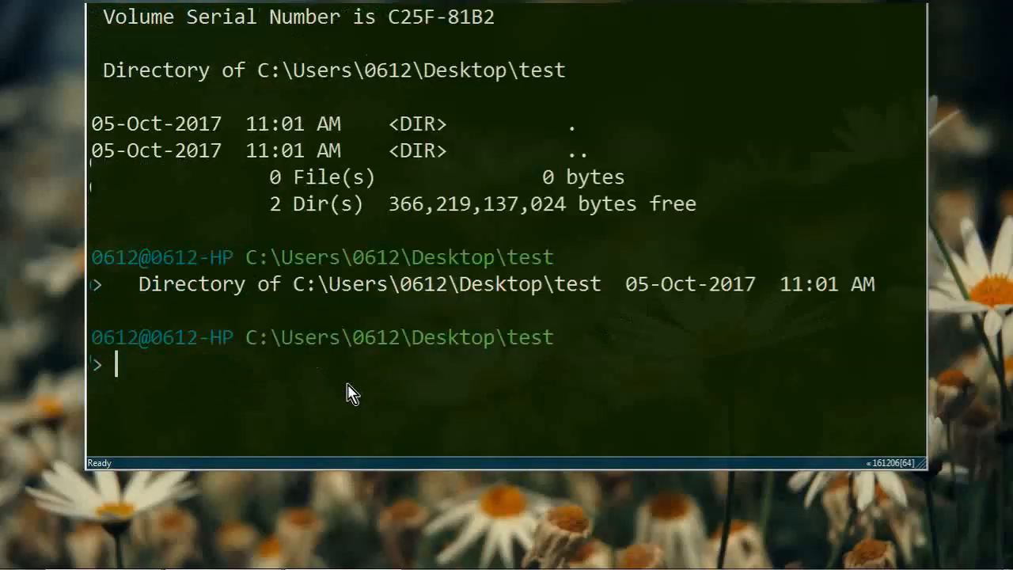
{"action": "scroll", "coordinate": [350, 393], "scroll_direction": "up", "scroll_amount": 2, "text": "ctrl"}
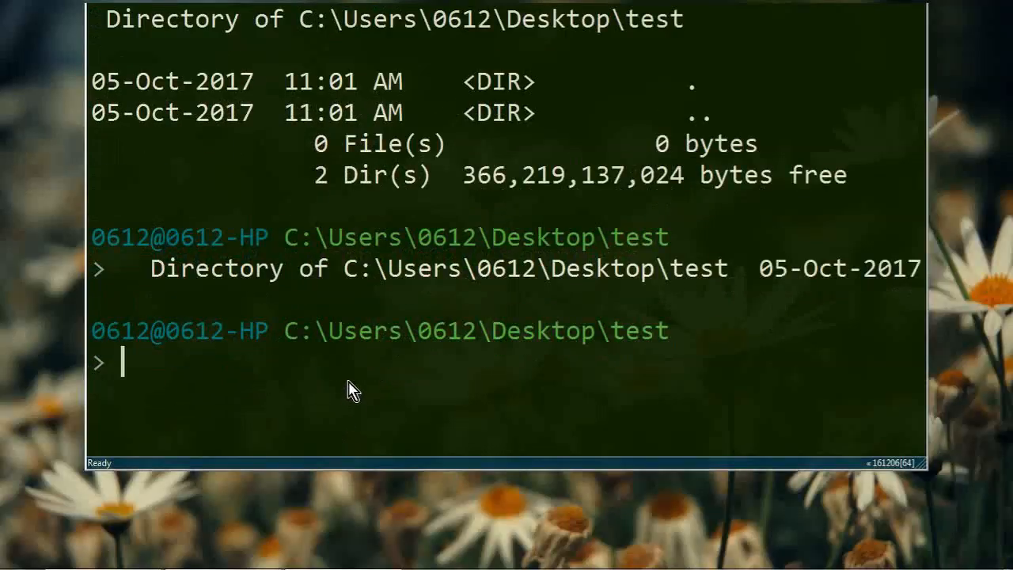
{"action": "type", "text": "cls"}
{"action": "key", "text": "Return"}
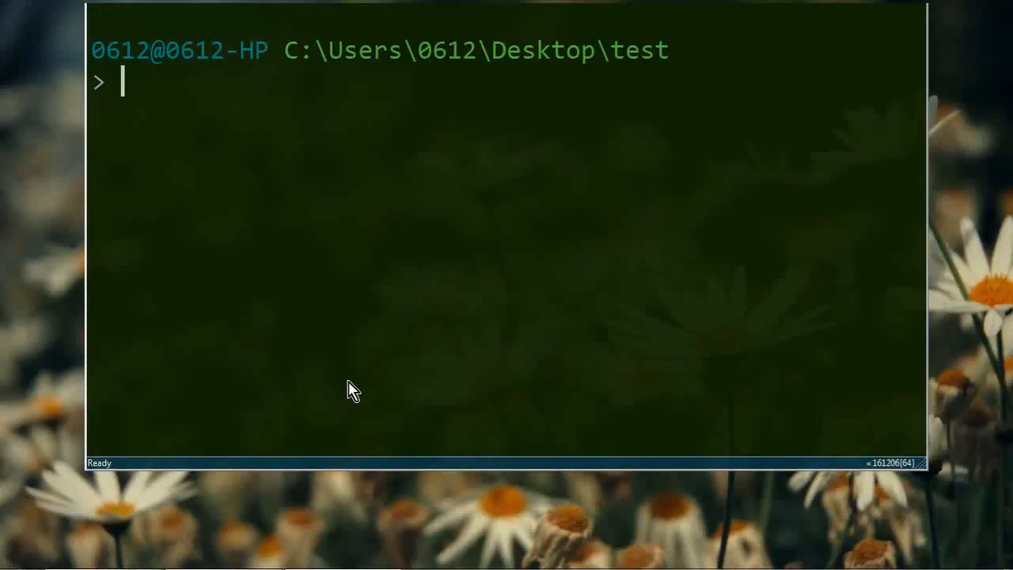
Step: Write the command ffmpeg -i test -vf "somefilter" at the prompt without running it
{"action": "scroll", "coordinate": [336, 358], "scroll_direction": "down", "scroll_amount": 3, "text": "ctrl"}
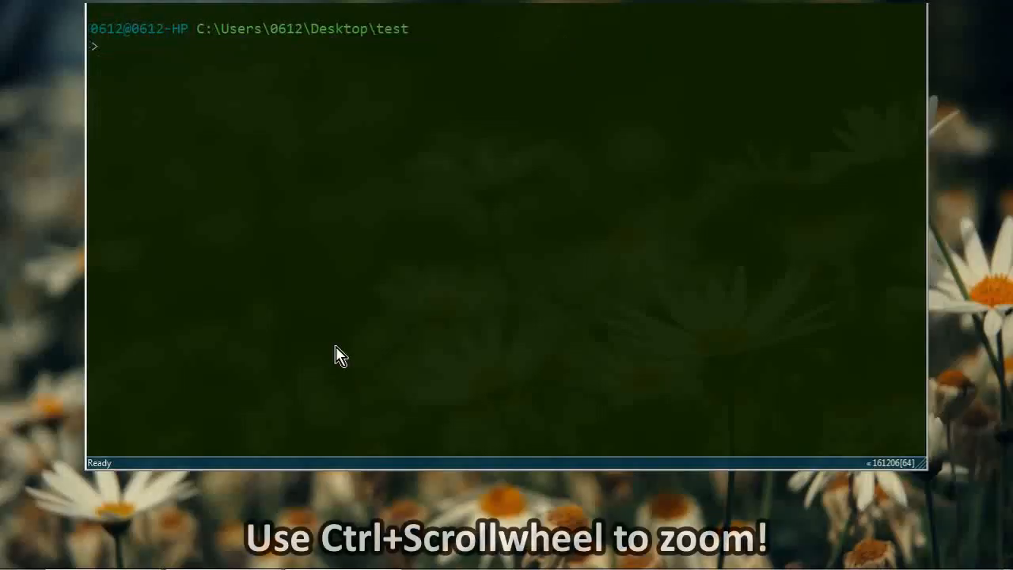
{"action": "scroll", "coordinate": [337, 357], "scroll_direction": "up", "scroll_amount": 2, "text": "ctrl"}
{"action": "scroll", "coordinate": [336, 357], "scroll_direction": "up", "scroll_amount": 2, "text": "ctrl"}
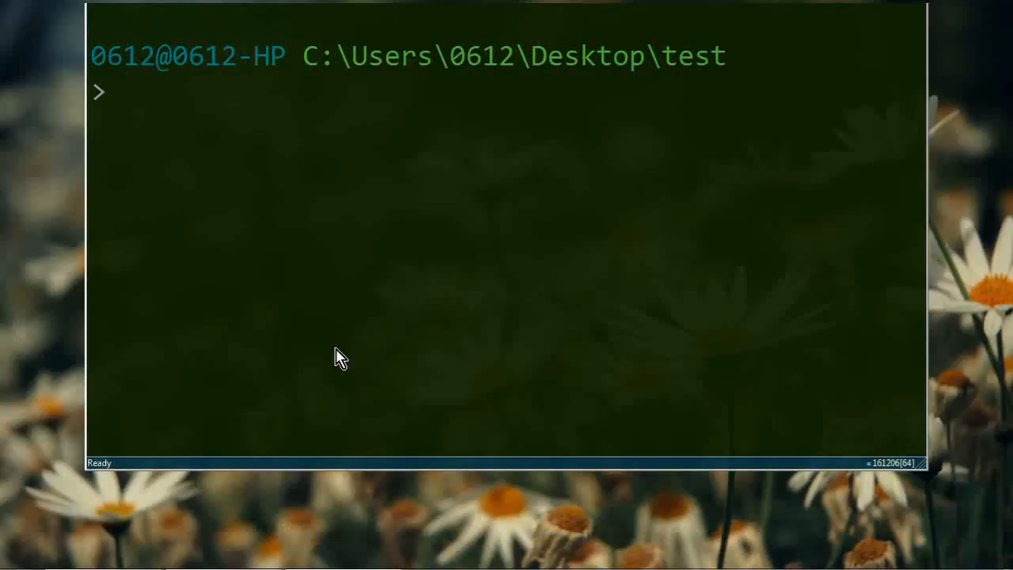
{"action": "type", "text": "ffmpe"}
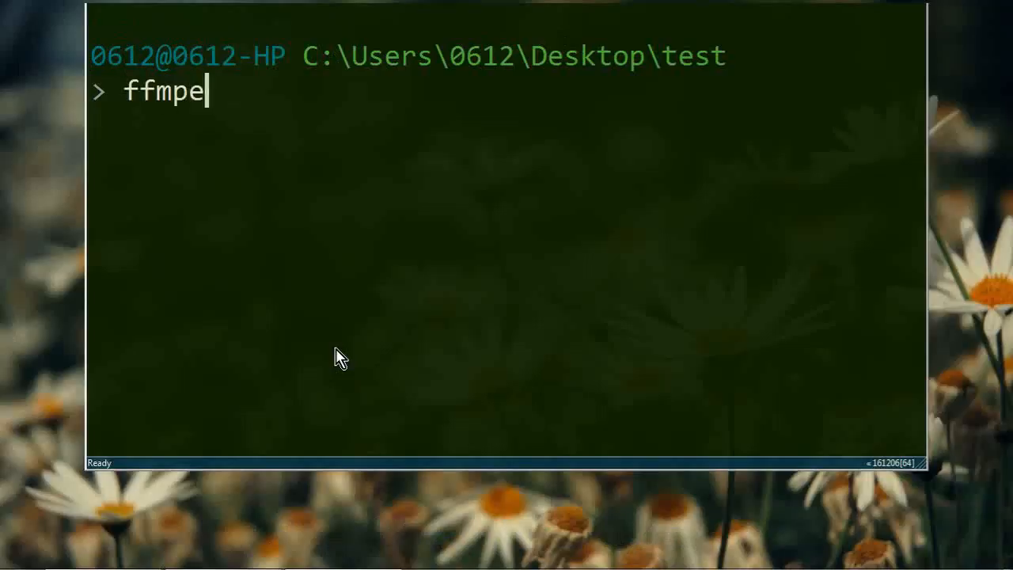
{"action": "type", "text": "g -i "}
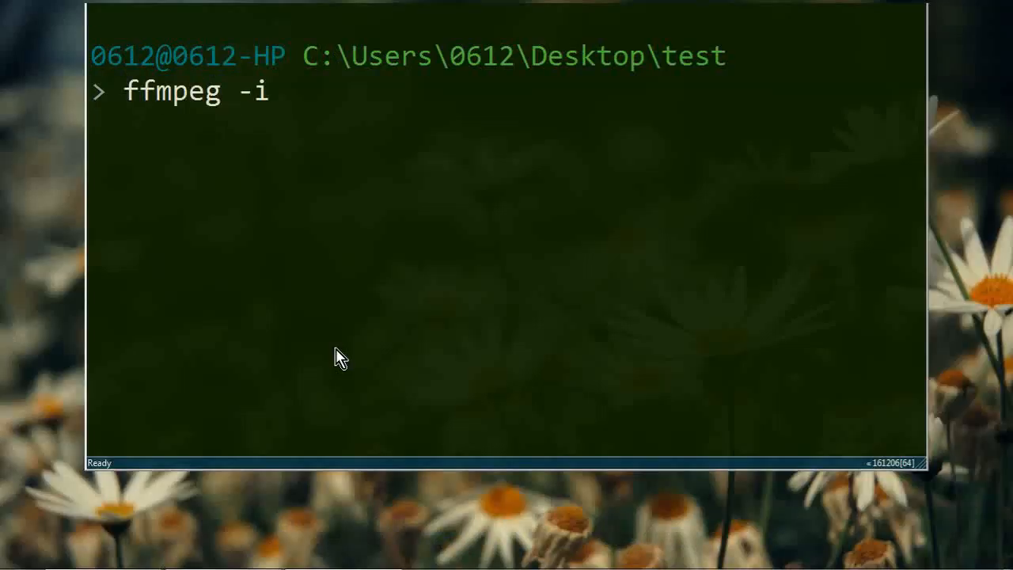
{"action": "type", "text": "test -vf"}
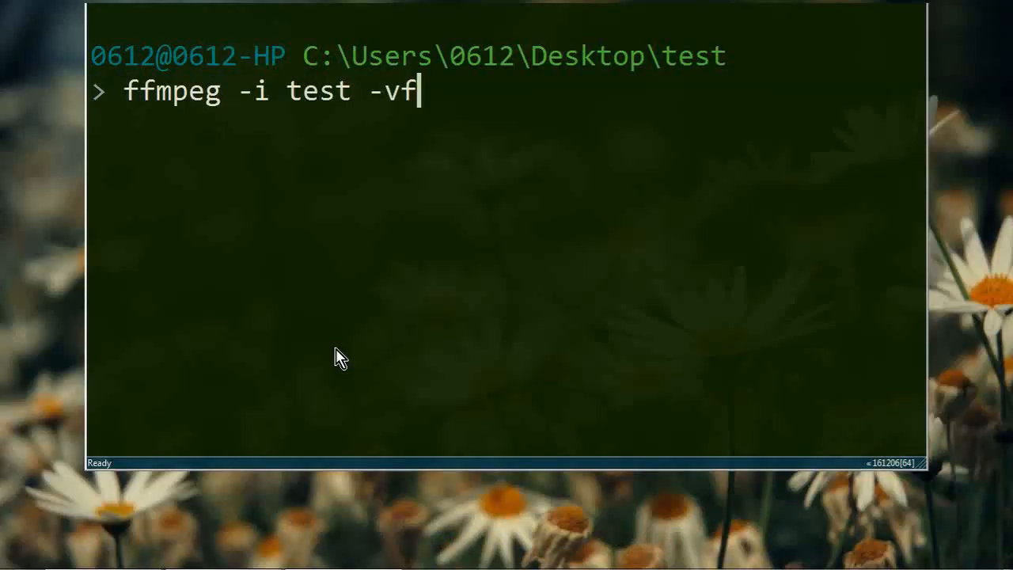
{"action": "type", "text": " \"\"omefilter\""}
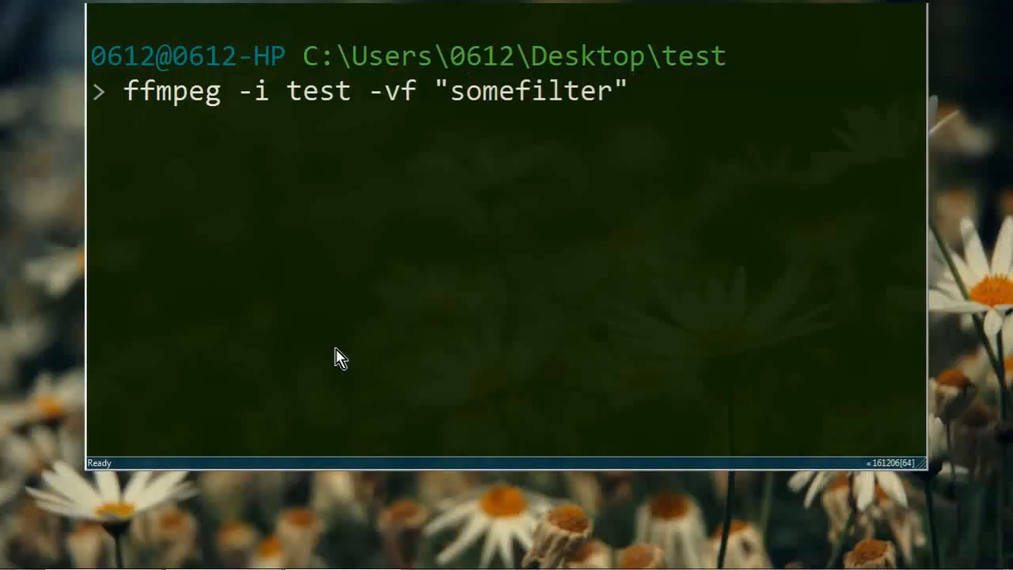
Step: Place the text cursor at several points within the ffmpeg command, then cancel the command line
{"action": "left_click", "coordinate": [286, 92]}
{"action": "left_click", "coordinate": [310, 85]}
{"action": "left_click", "coordinate": [349, 91]}
{"action": "left_click", "coordinate": [414, 93]}
{"action": "left_click", "coordinate": [469, 95]}
{"action": "left_click", "coordinate": [277, 93]}
{"action": "key", "text": "ctrl+c"}
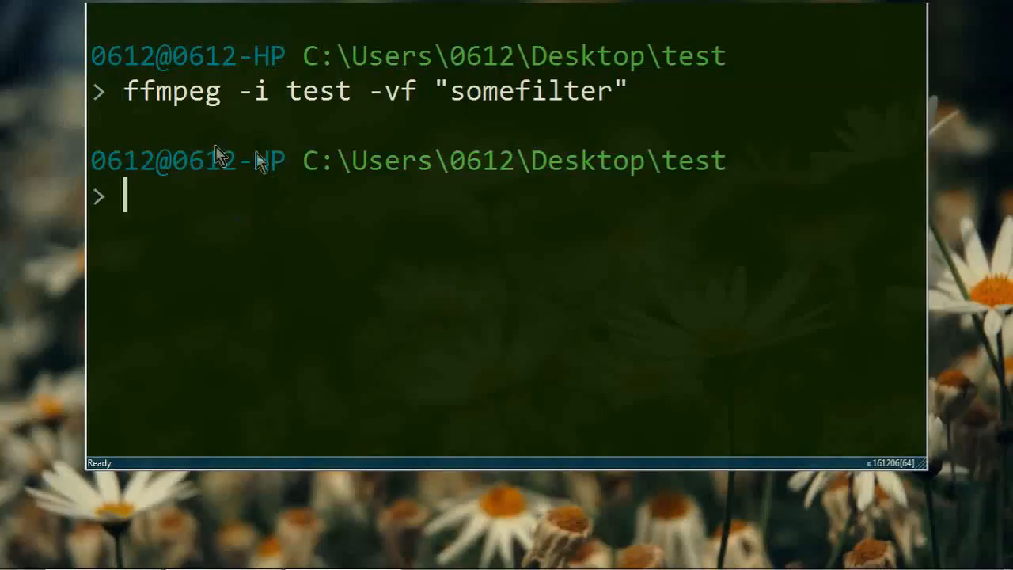
Step: Hide the drop-down console window and bring it back, twice in a row
{"action": "scroll", "coordinate": [486, 283], "scroll_direction": "down", "scroll_amount": 1}
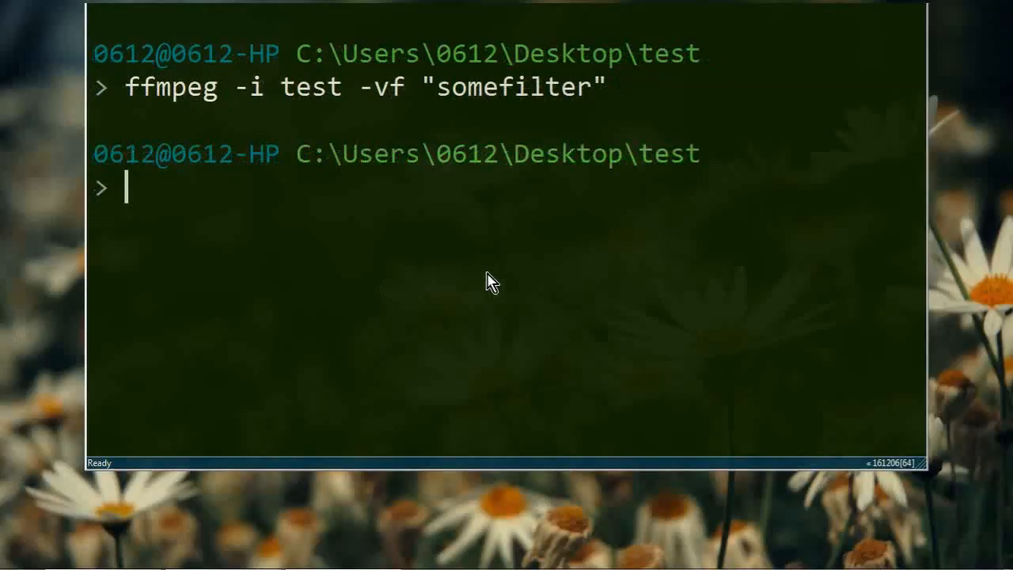
{"action": "key", "text": "ctrl+grave"}
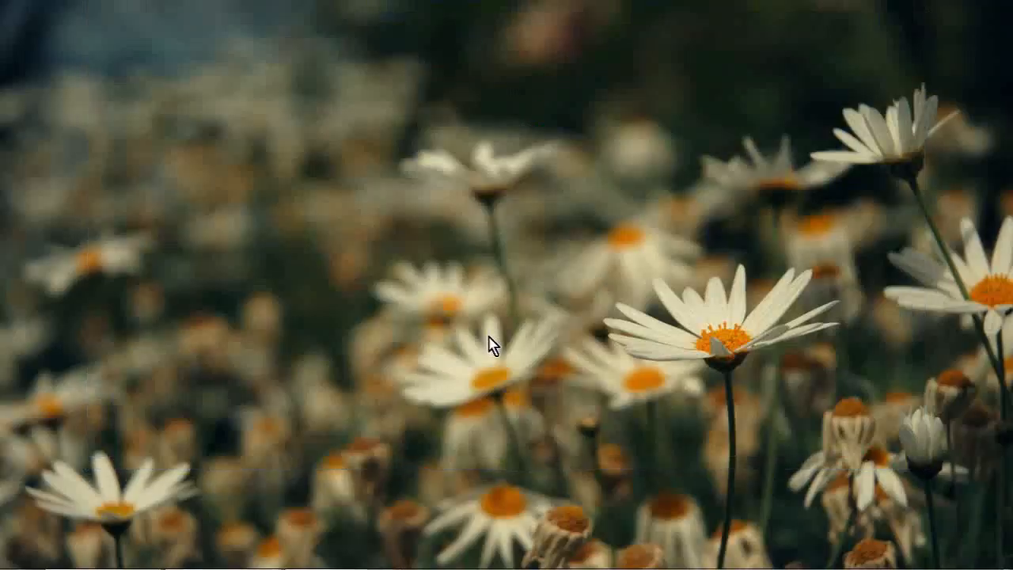
{"action": "key", "text": "ctrl+grave"}
{"action": "key", "text": "ctrl+grave"}
{"action": "key", "text": "ctrl+grave"}
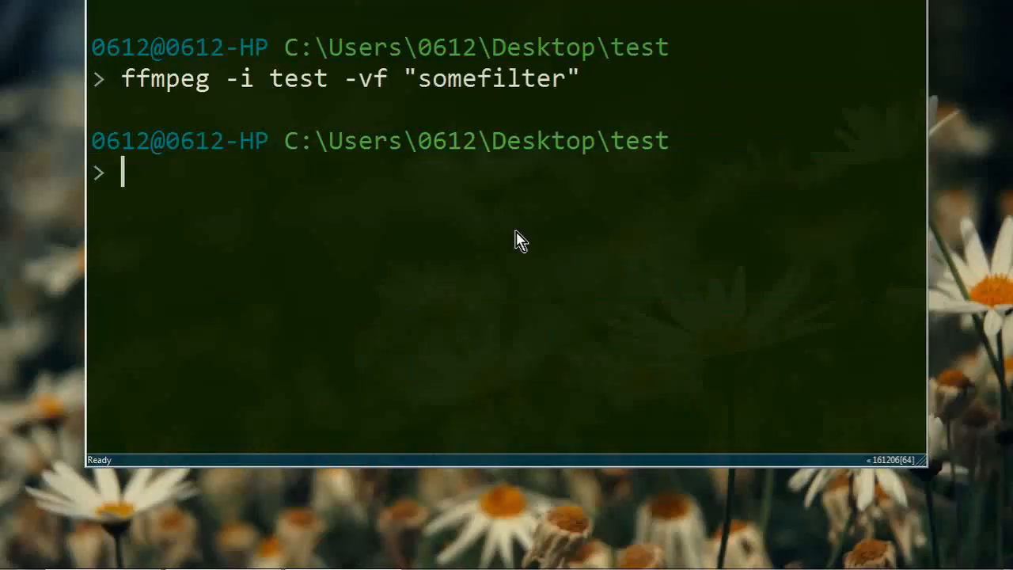
Step: Open the console's settings and review the Appearance and Quake style pages, including the slide-down animation time
{"action": "scroll", "coordinate": [520, 240], "scroll_direction": "down", "scroll_amount": 1}
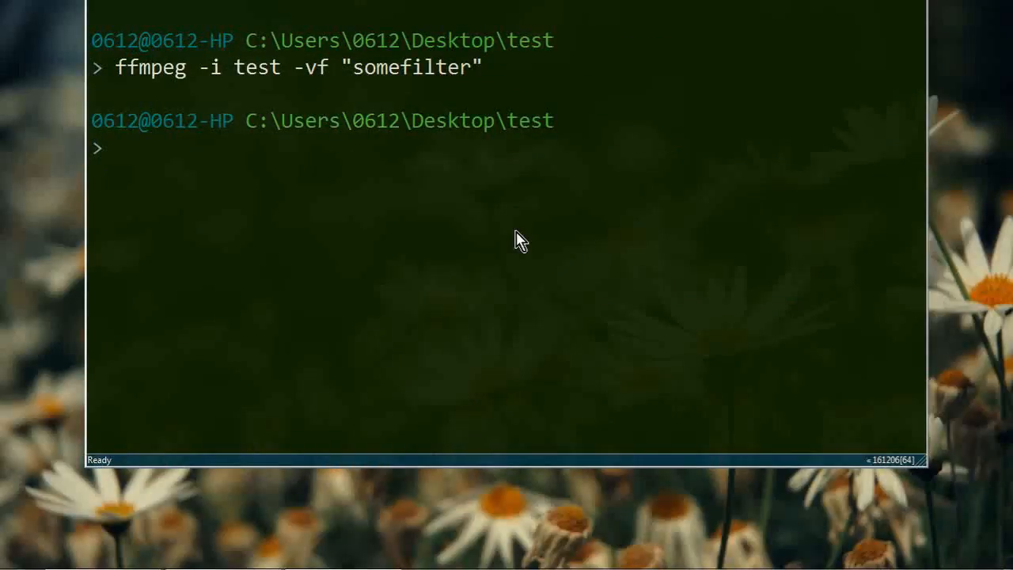
{"action": "right_click", "coordinate": [911, 459]}
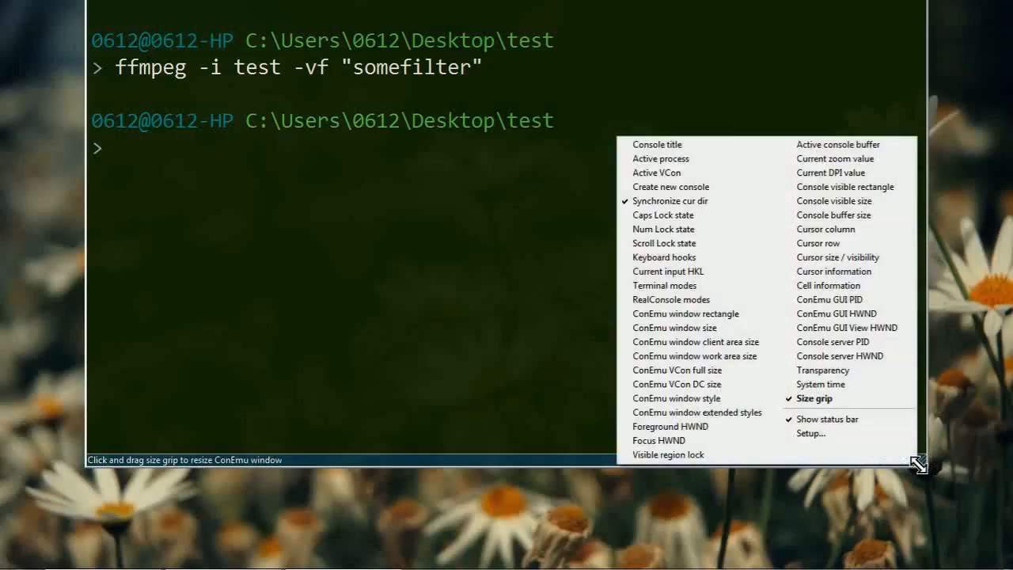
{"action": "left_click", "coordinate": [846, 436]}
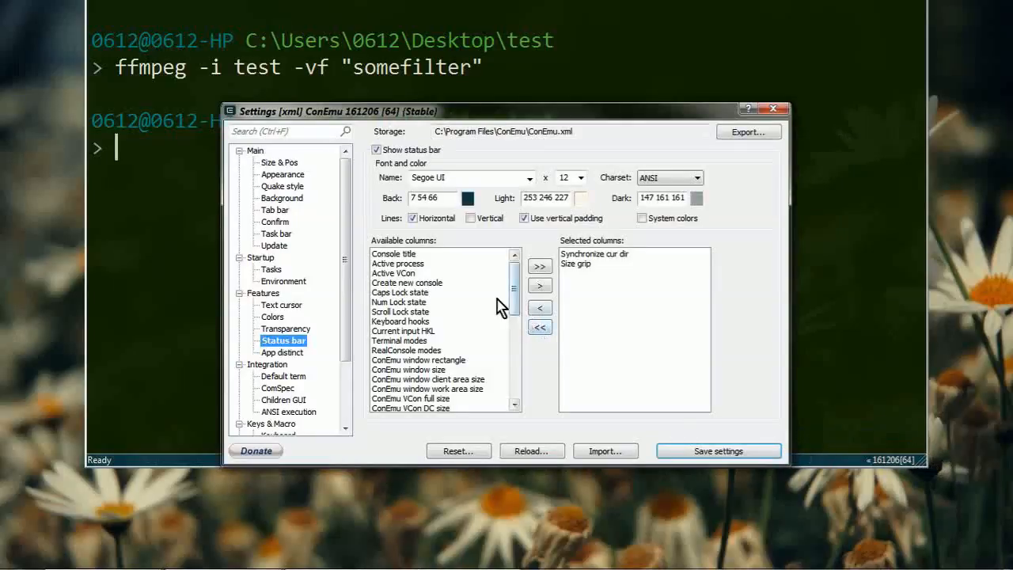
{"action": "left_click_drag", "start_coordinate": [345, 269], "coordinate": [354, 245]}
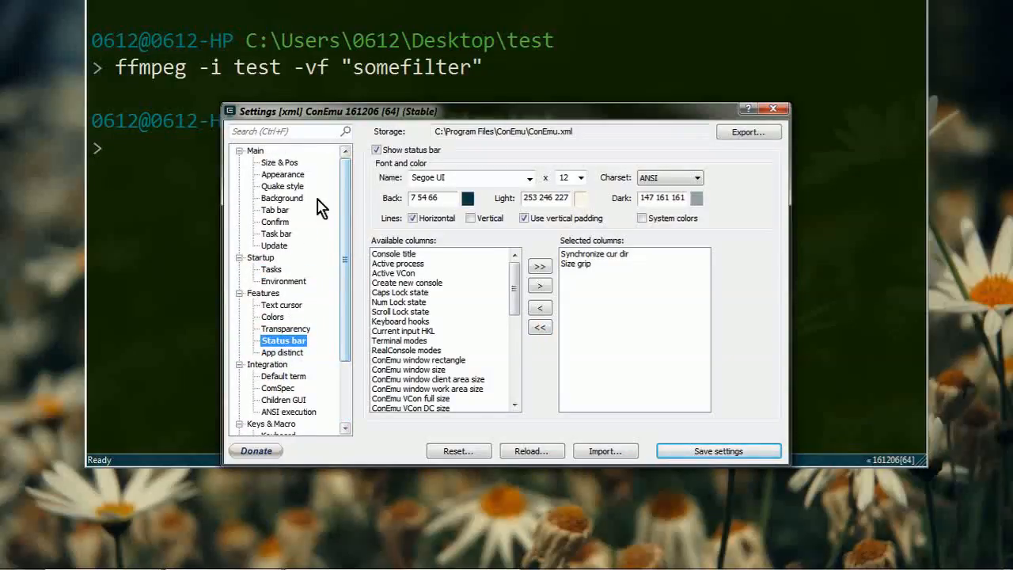
{"action": "left_click", "coordinate": [284, 174]}
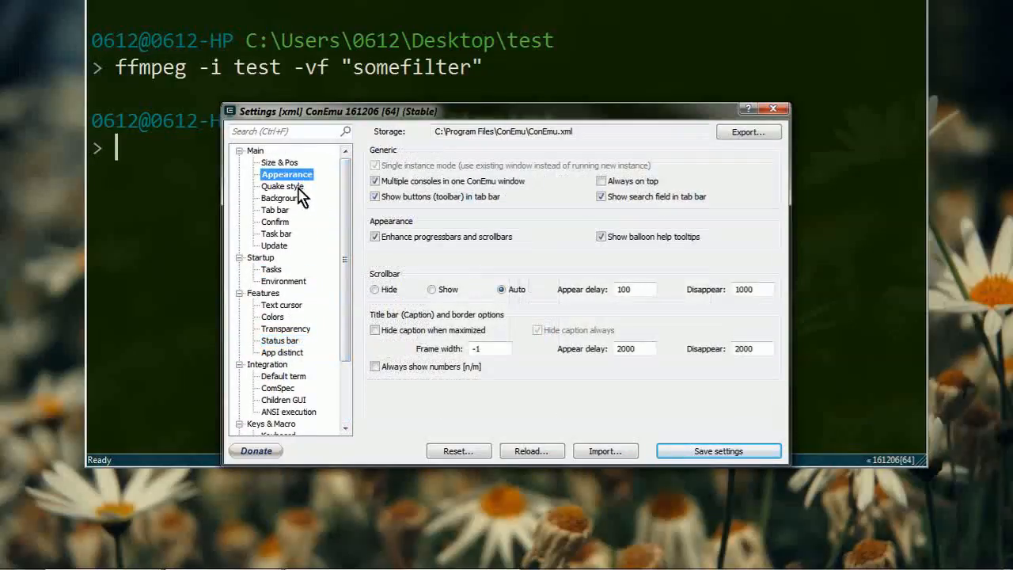
{"action": "left_click", "coordinate": [287, 189]}
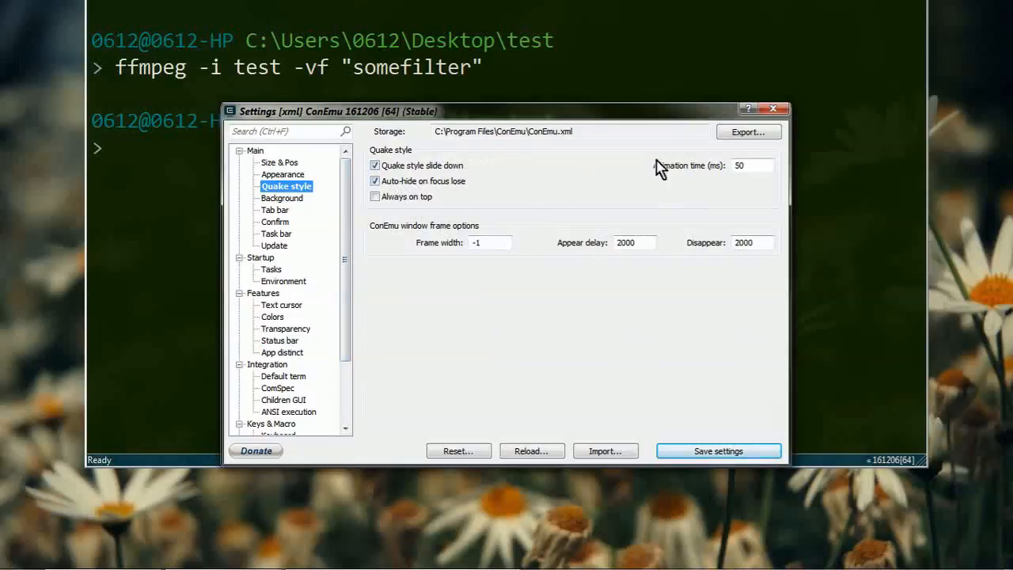
{"action": "left_click", "coordinate": [738, 165]}
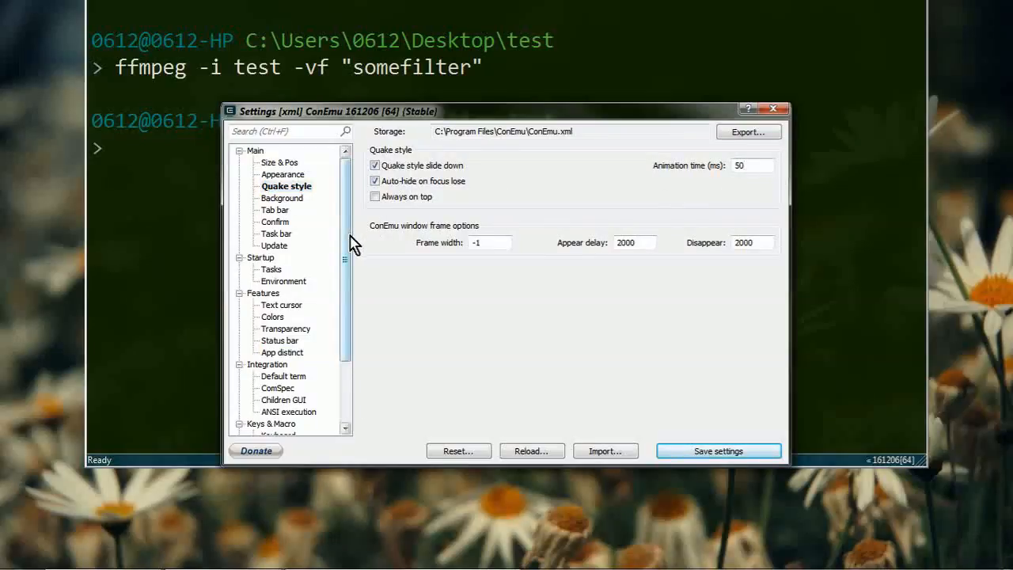
Step: Examine the Keyboard settings and revisit the Quake style options before returning to the Keyboard page
{"action": "left_click_drag", "start_coordinate": [349, 235], "coordinate": [345, 295]}
{"action": "left_click", "coordinate": [281, 352]}
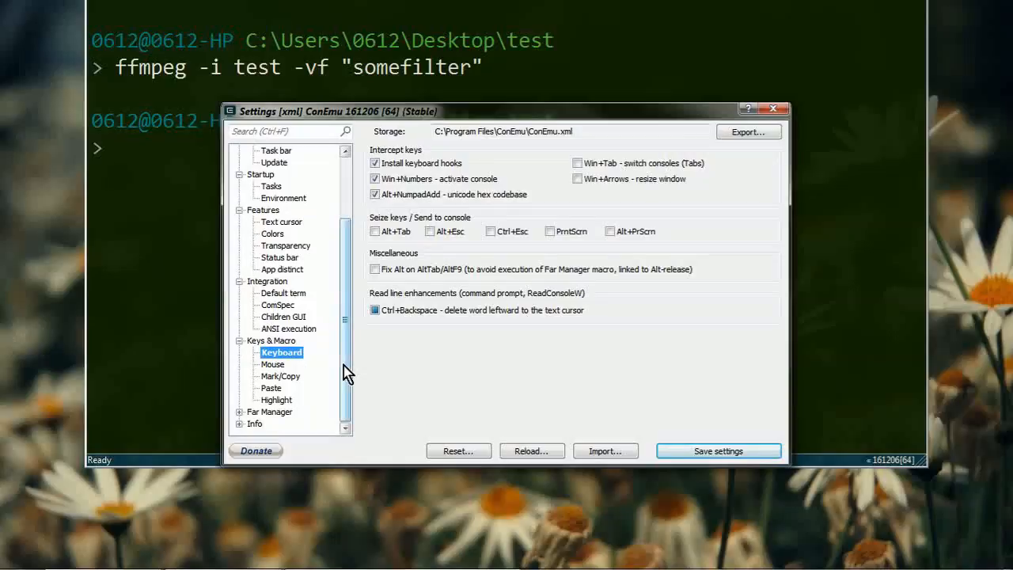
{"action": "scroll", "coordinate": [351, 375], "scroll_direction": "up", "scroll_amount": 3}
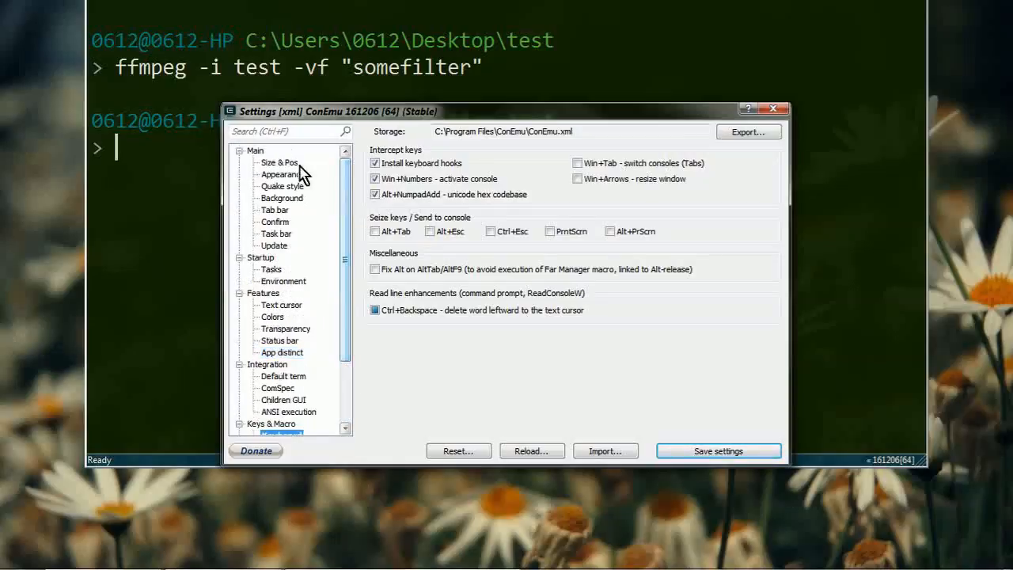
{"action": "left_click", "coordinate": [287, 187]}
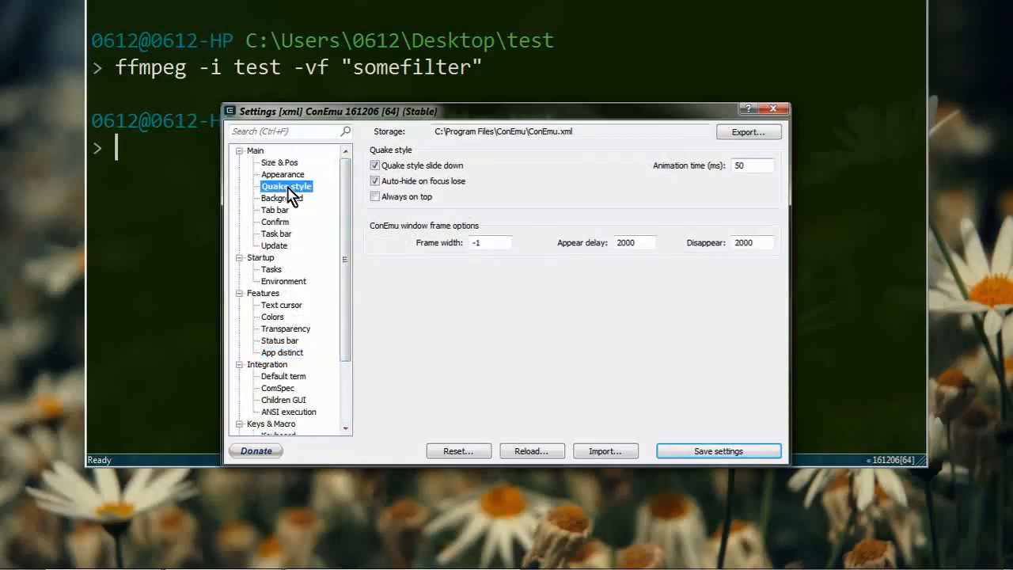
{"action": "left_click_drag", "start_coordinate": [348, 309], "coordinate": [351, 385]}
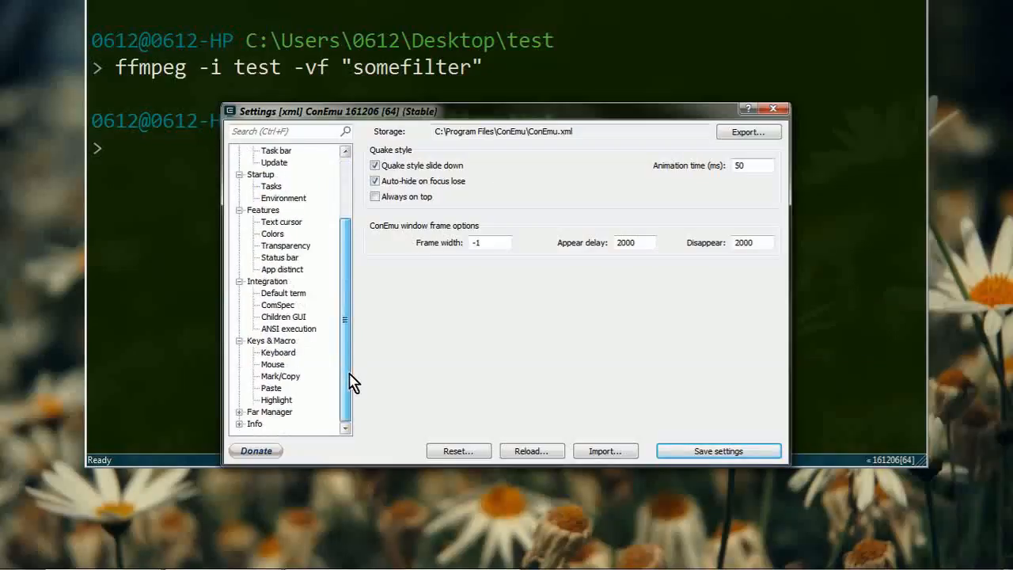
{"action": "left_click", "coordinate": [281, 354]}
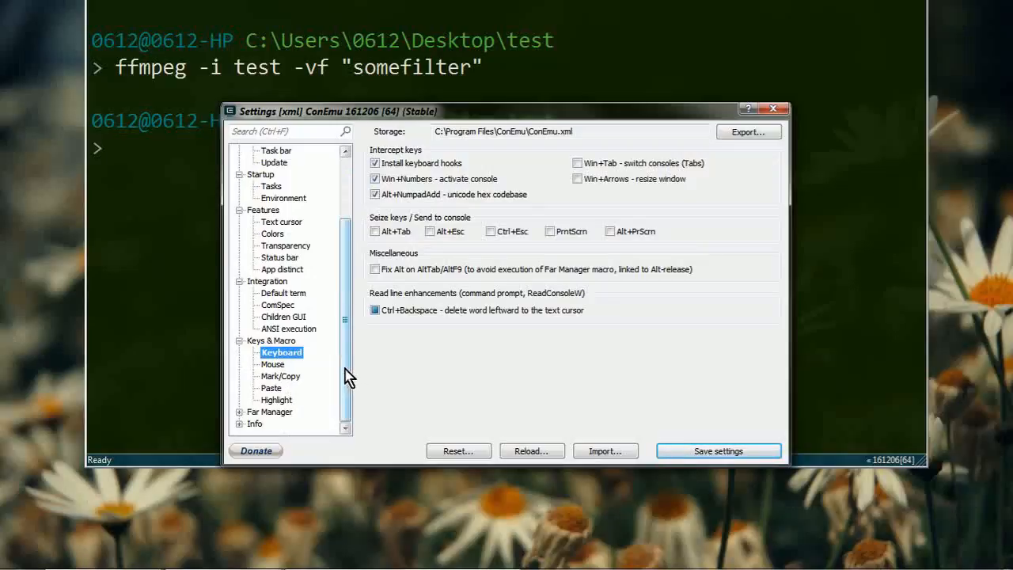
Step: Examine the background image options on the Background settings page
{"action": "left_click_drag", "start_coordinate": [349, 377], "coordinate": [350, 328]}
{"action": "left_click", "coordinate": [294, 175]}
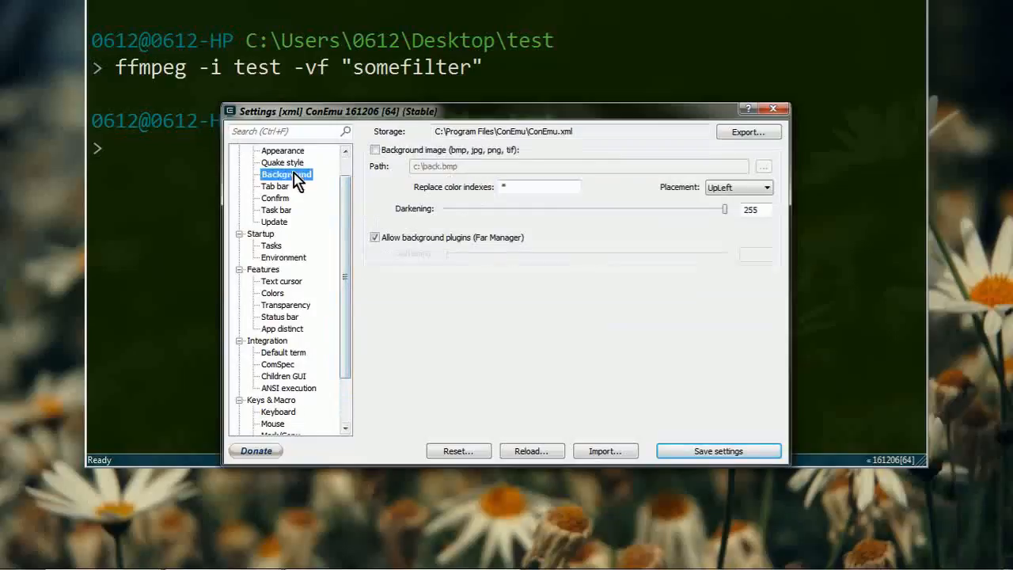
{"action": "left_click", "coordinate": [295, 163]}
{"action": "scroll", "coordinate": [294, 165], "scroll_direction": "up", "scroll_amount": 1}
{"action": "left_click", "coordinate": [293, 197]}
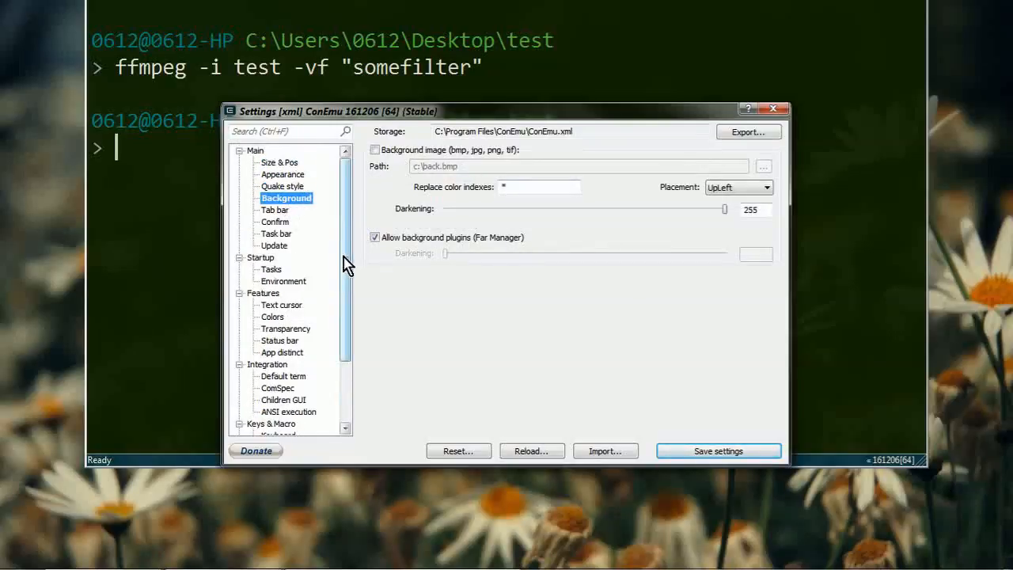
Step: Look through the available color schemes in the Colors settings, keeping the current color scheme
{"action": "left_click", "coordinate": [287, 306]}
{"action": "left_click", "coordinate": [277, 320]}
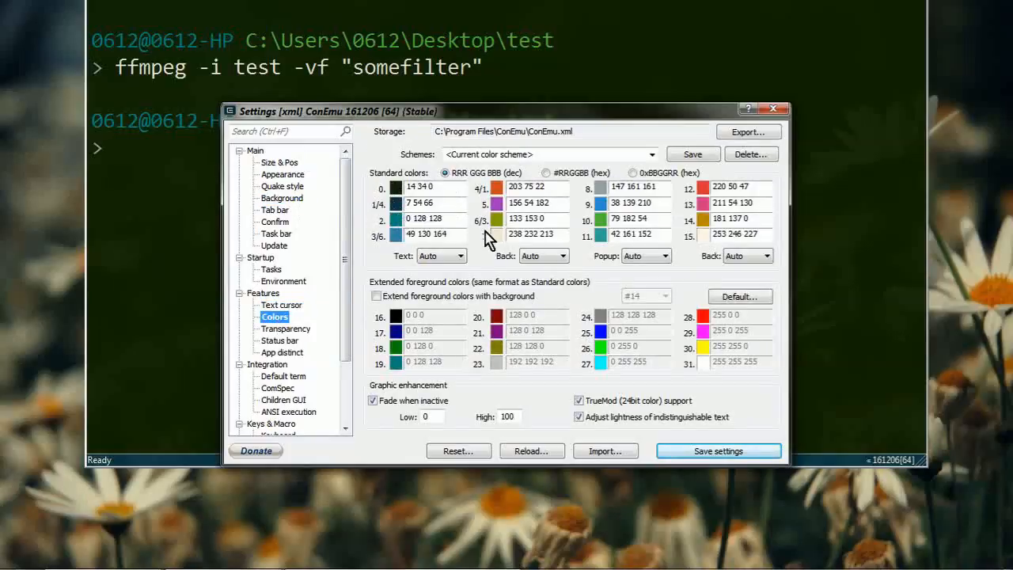
{"action": "left_click", "coordinate": [652, 154]}
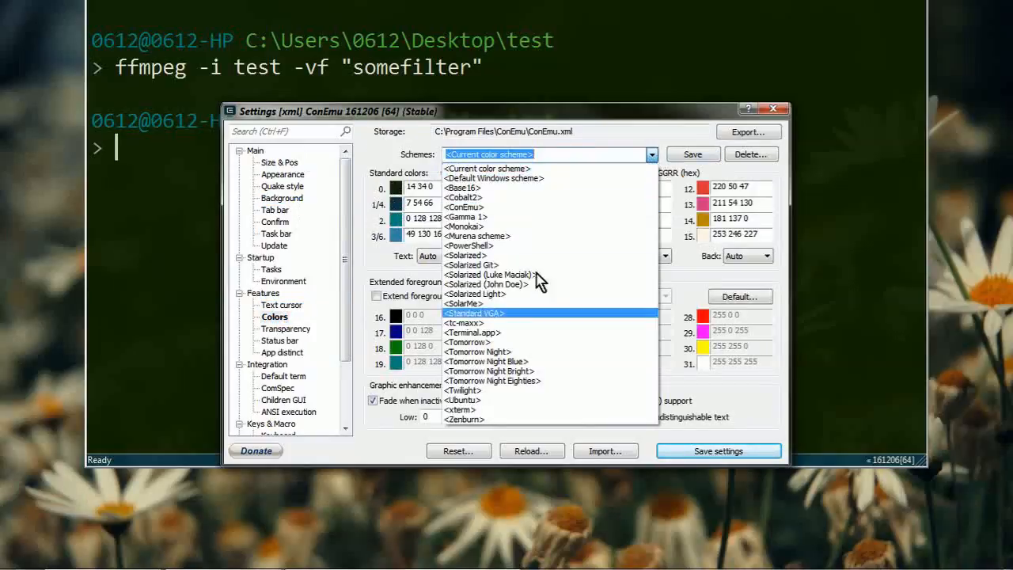
{"action": "left_click", "coordinate": [546, 152]}
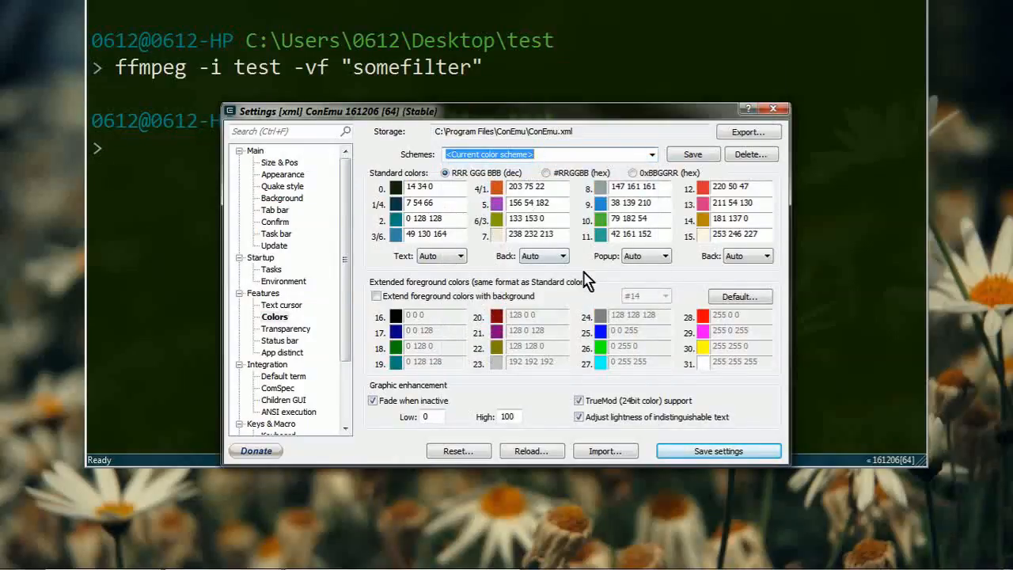
Step: Examine the ConEmu Here and ConEmu Inside options on the Integration settings page, and close the settings
{"action": "left_click", "coordinate": [274, 316]}
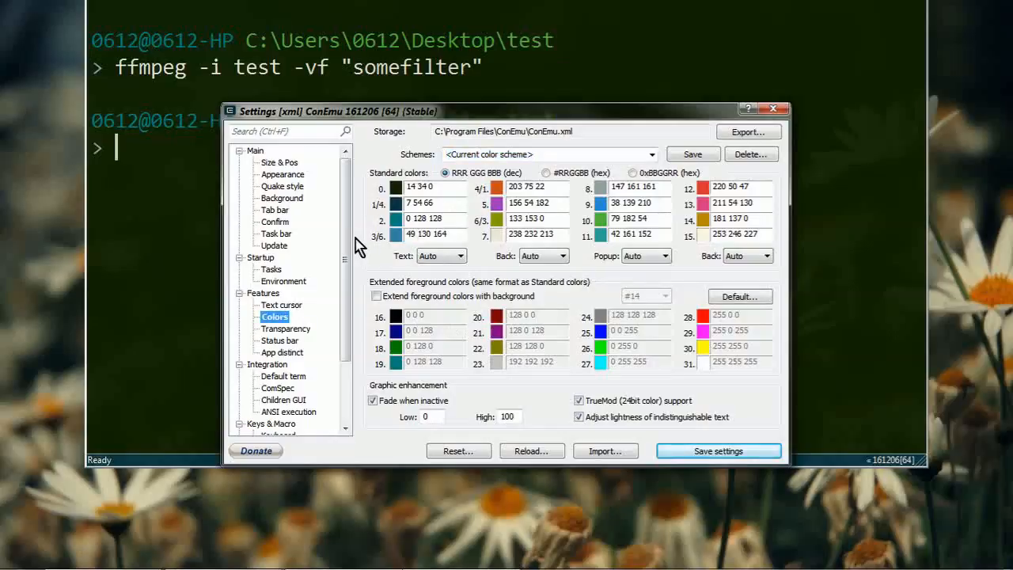
{"action": "scroll", "coordinate": [333, 285], "scroll_direction": "down", "scroll_amount": 2}
{"action": "left_click", "coordinate": [273, 293]}
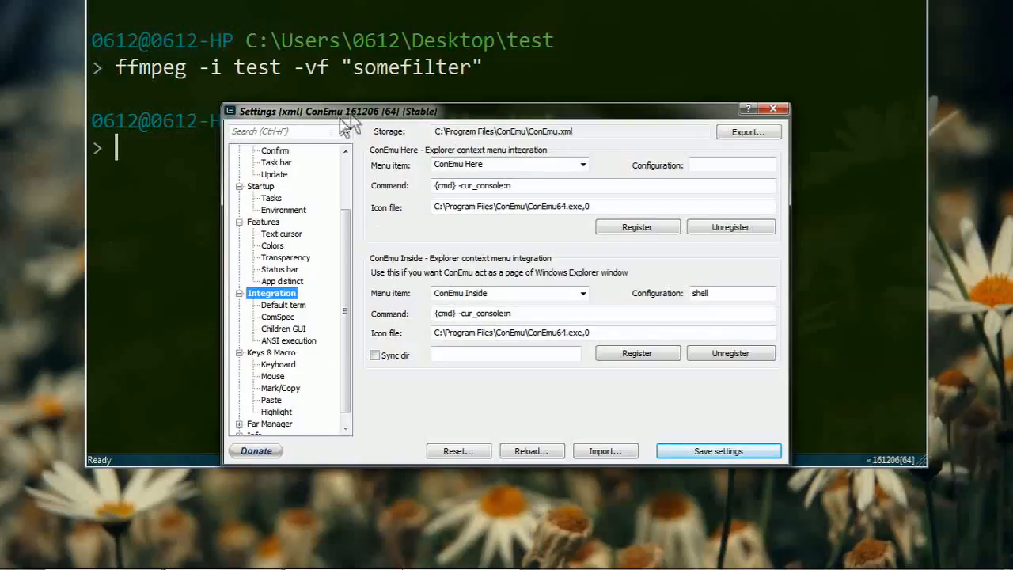
{"action": "left_click_drag", "start_coordinate": [342, 118], "coordinate": [349, 189]}
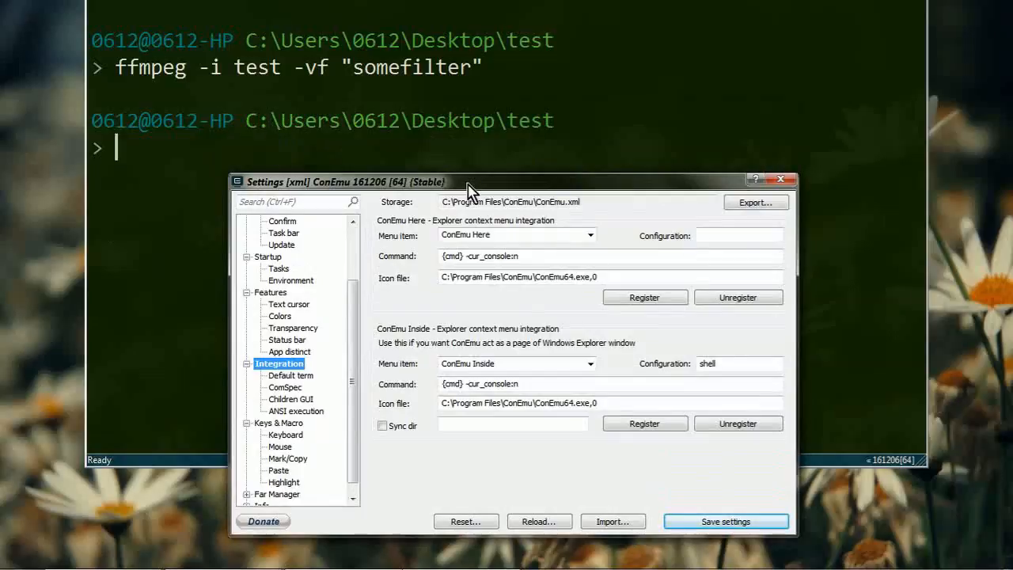
{"action": "left_click_drag", "start_coordinate": [467, 190], "coordinate": [464, 157]}
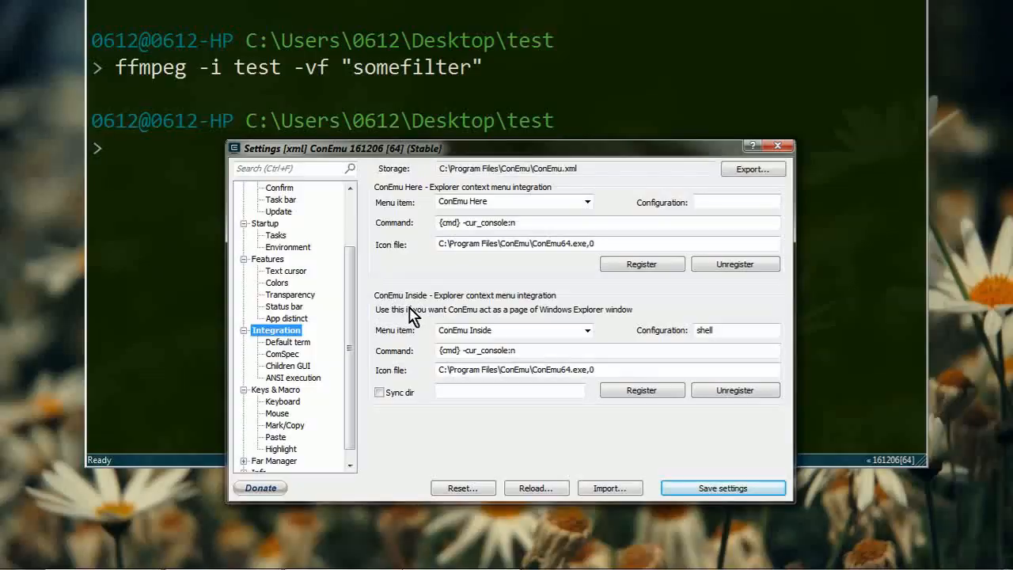
{"action": "left_click", "coordinate": [783, 149]}
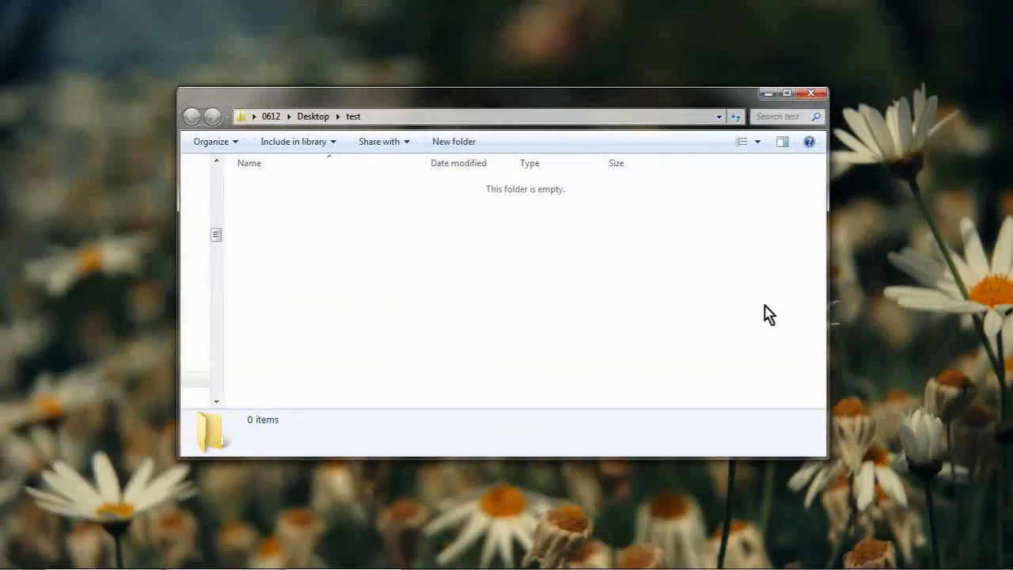
Step: Show the preview pane in the test folder and launch ConEmu Inside there, widening the file list beside it
{"action": "left_click", "coordinate": [782, 142]}
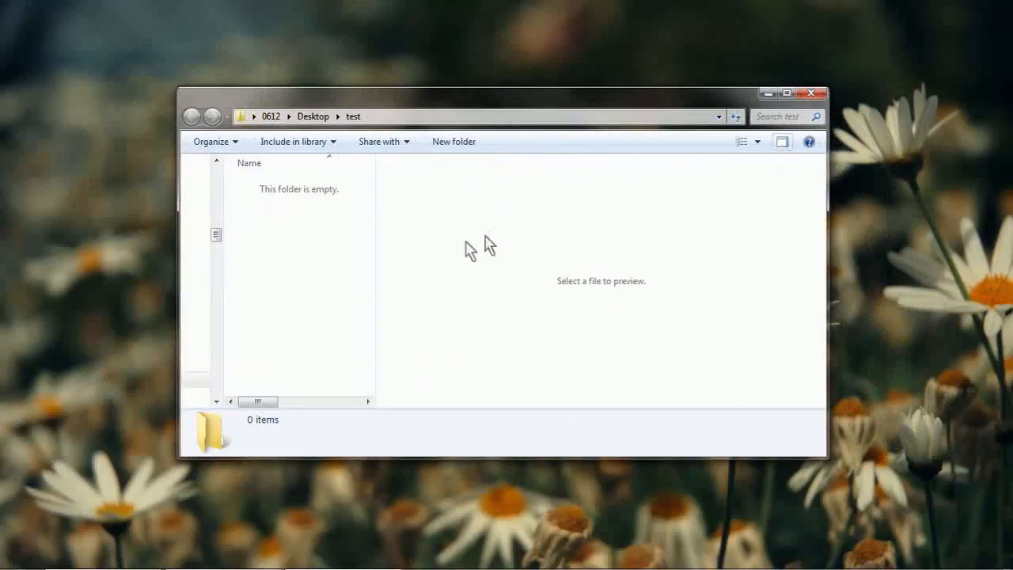
{"action": "left_click_drag", "start_coordinate": [377, 259], "coordinate": [485, 252]}
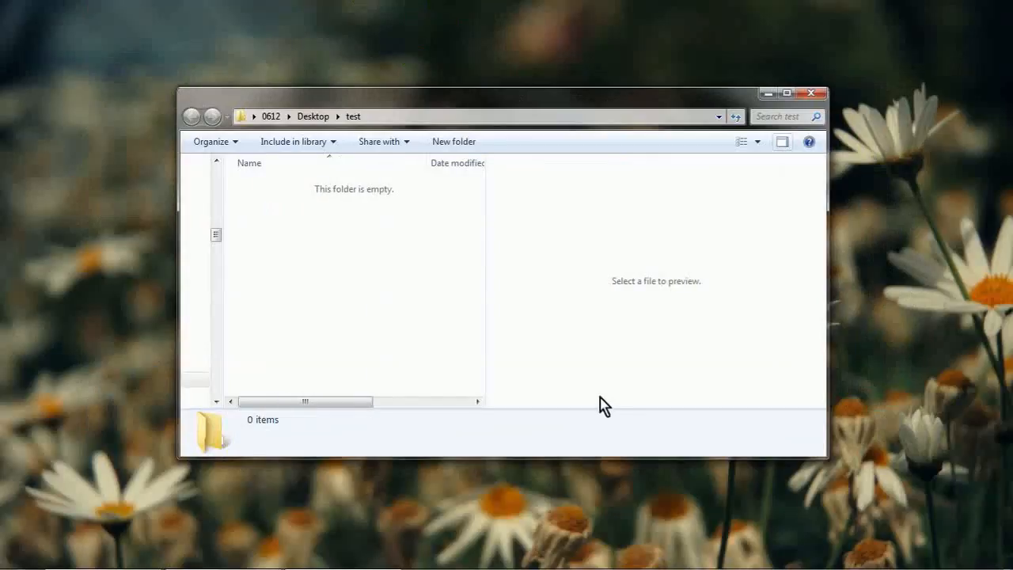
{"action": "right_click", "coordinate": [582, 213]}
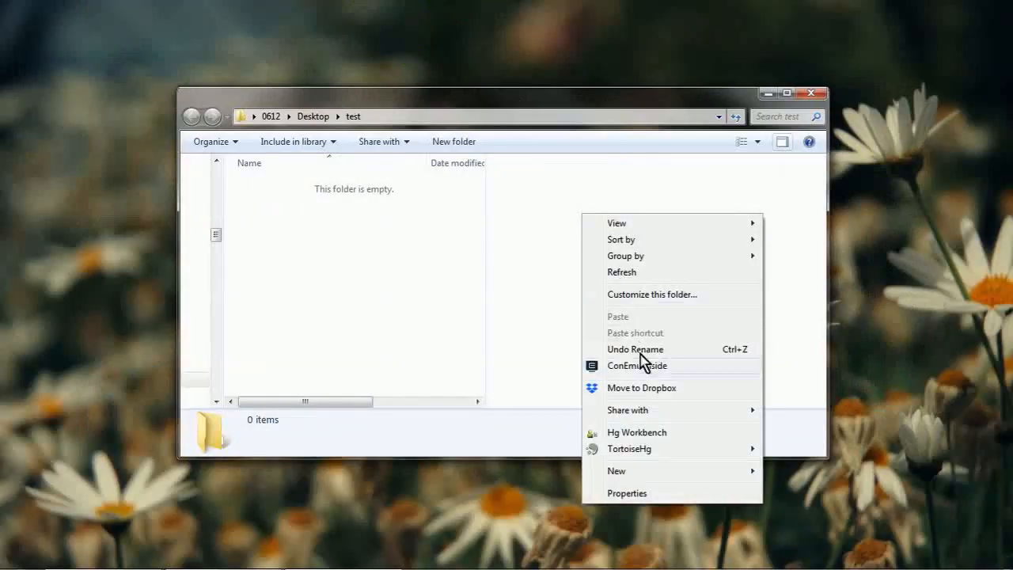
{"action": "left_click", "coordinate": [674, 368]}
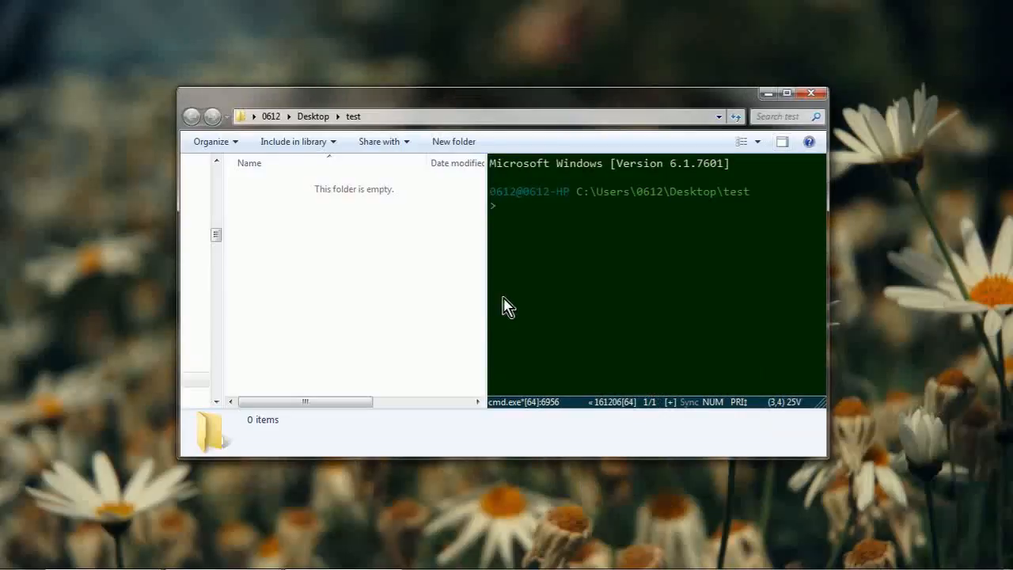
{"action": "left_click_drag", "start_coordinate": [487, 299], "coordinate": [516, 309]}
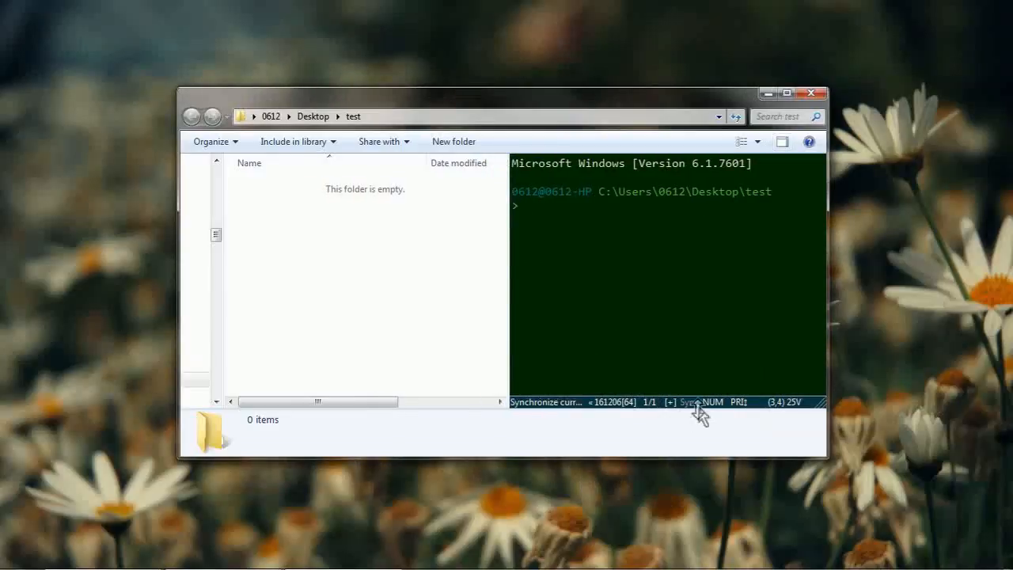
Step: Create a new folder with the default name inside the test folder
{"action": "right_click", "coordinate": [326, 273]}
{"action": "mouse_move", "coordinate": [401, 529]}
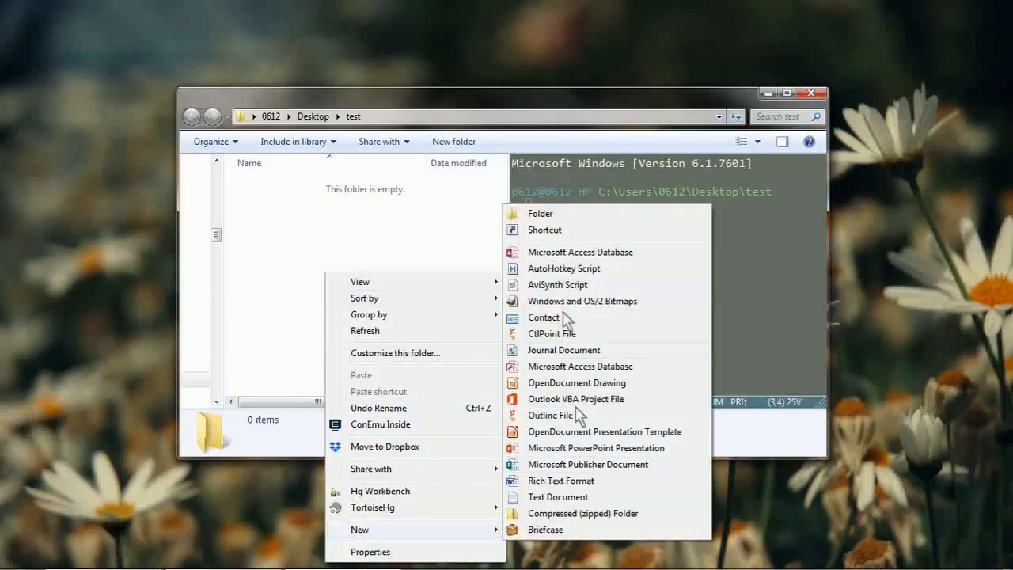
{"action": "left_click", "coordinate": [561, 217]}
{"action": "left_click", "coordinate": [371, 300]}
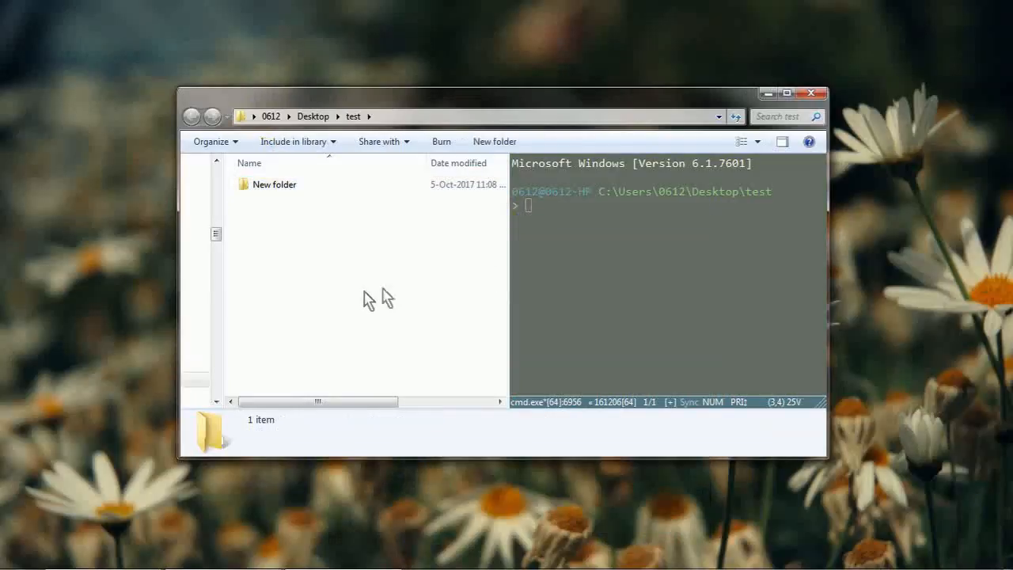
Step: Maximize the folder window, enlarge the embedded console's text and widen its pane to about half the window
{"action": "left_click", "coordinate": [575, 356]}
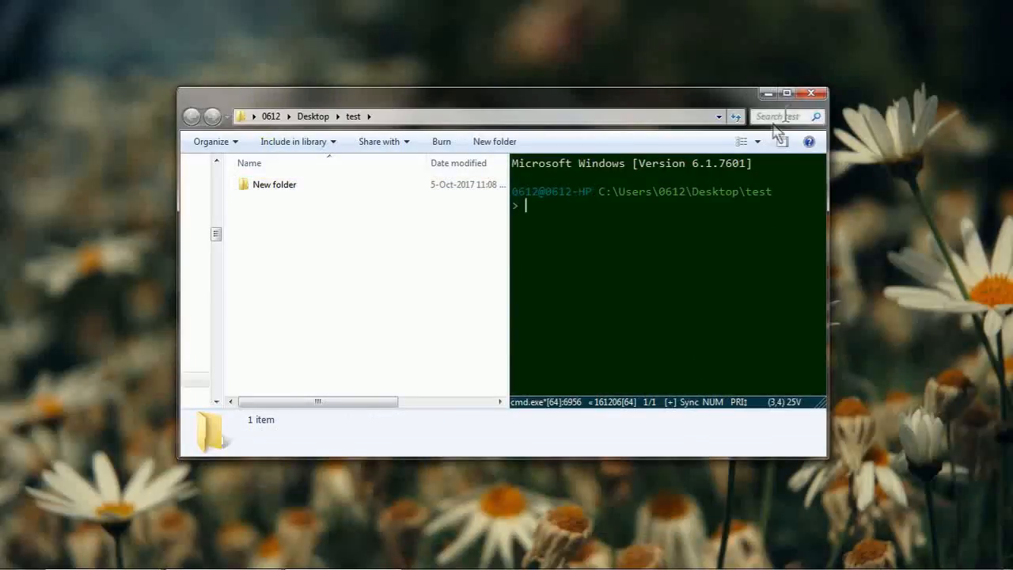
{"action": "left_click", "coordinate": [787, 94]}
{"action": "scroll", "coordinate": [918, 211], "scroll_direction": "up", "scroll_amount": 2}
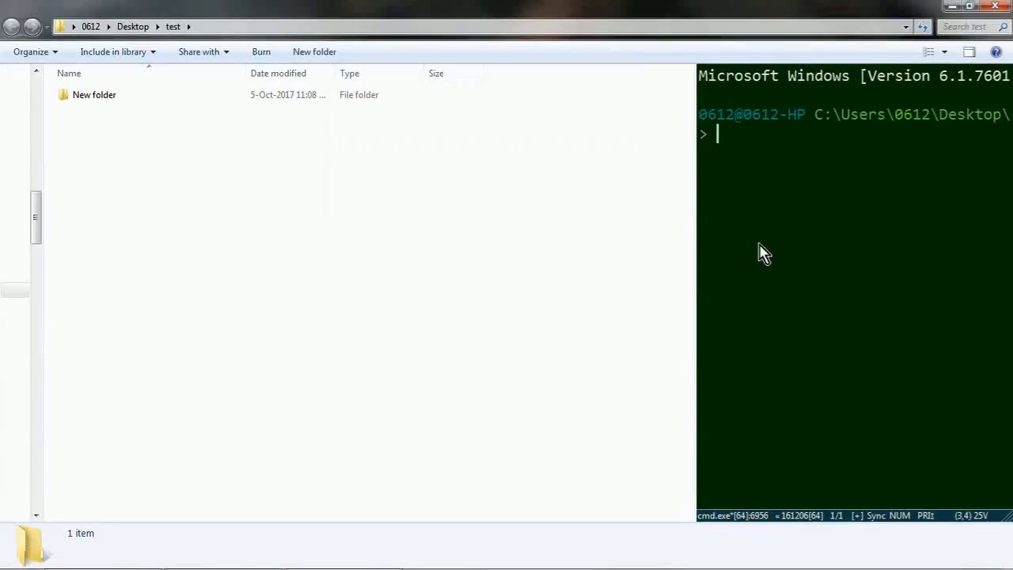
{"action": "left_click_drag", "start_coordinate": [688, 247], "coordinate": [496, 263]}
{"action": "left_click", "coordinate": [609, 256]}
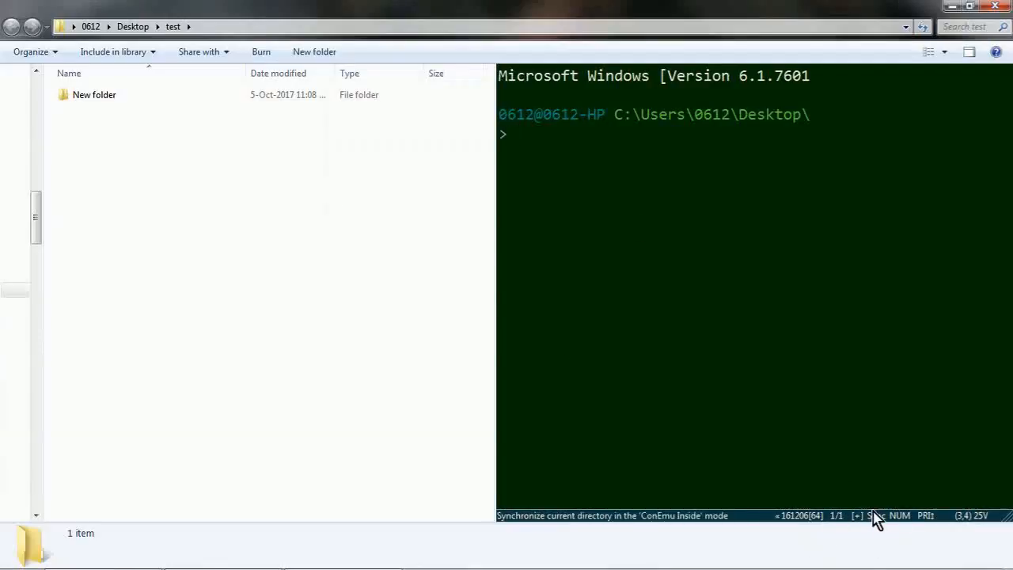
Step: Open New folder and return to the test folder to demonstrate the console's directory synchronization
{"action": "double_click", "coordinate": [99, 98]}
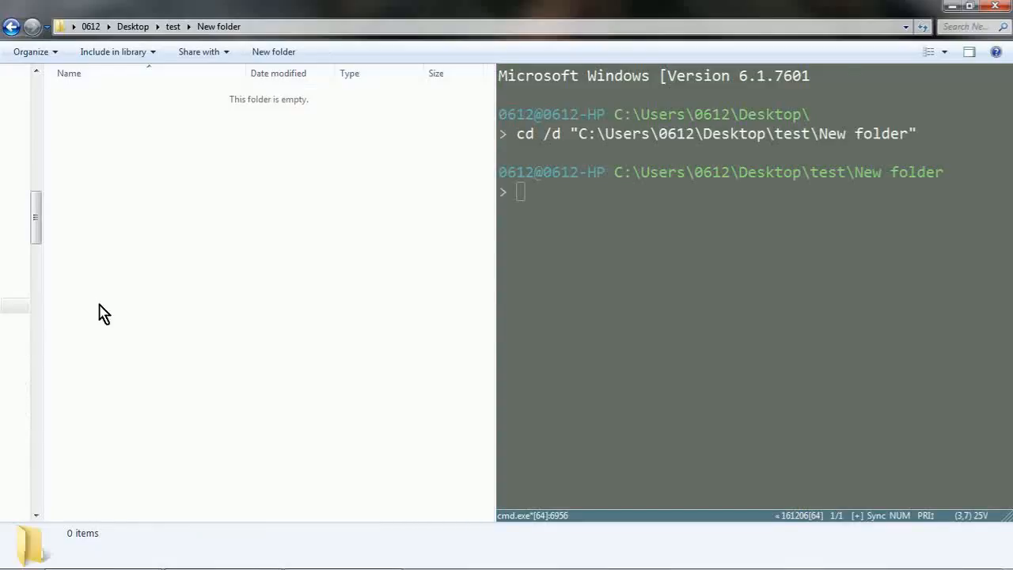
{"action": "left_click", "coordinate": [554, 245]}
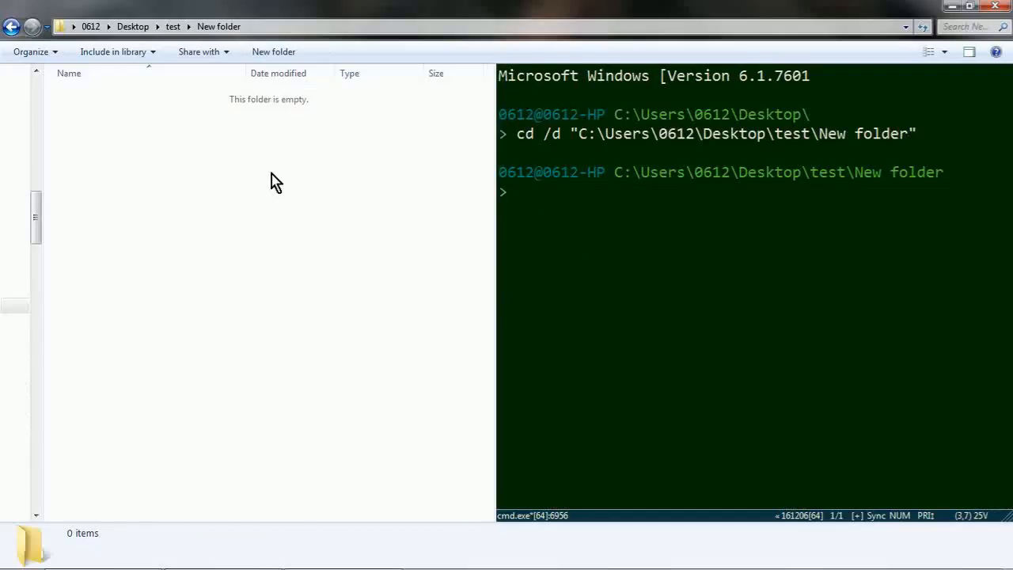
{"action": "left_click", "coordinate": [173, 26]}
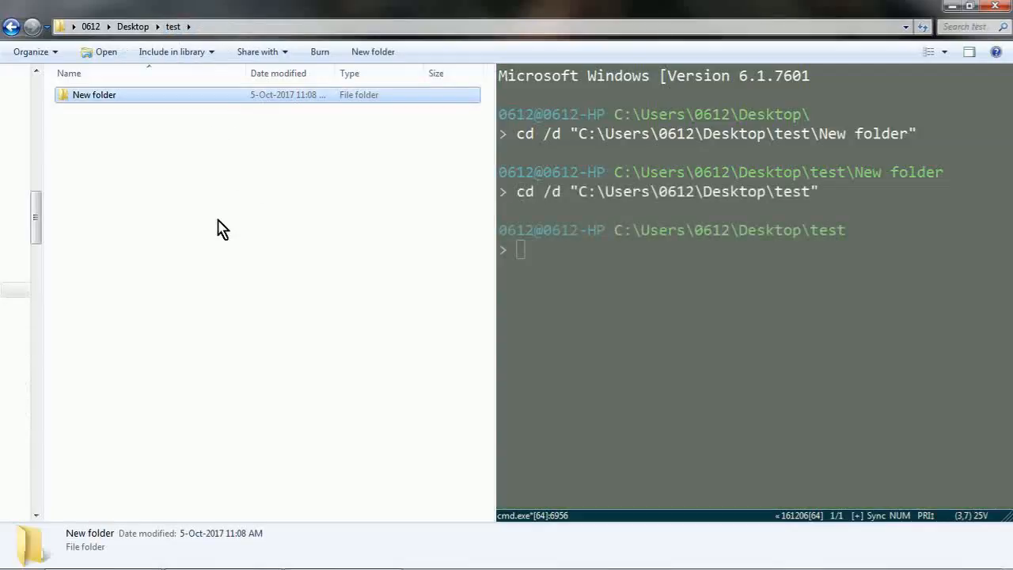
{"action": "left_click", "coordinate": [552, 294]}
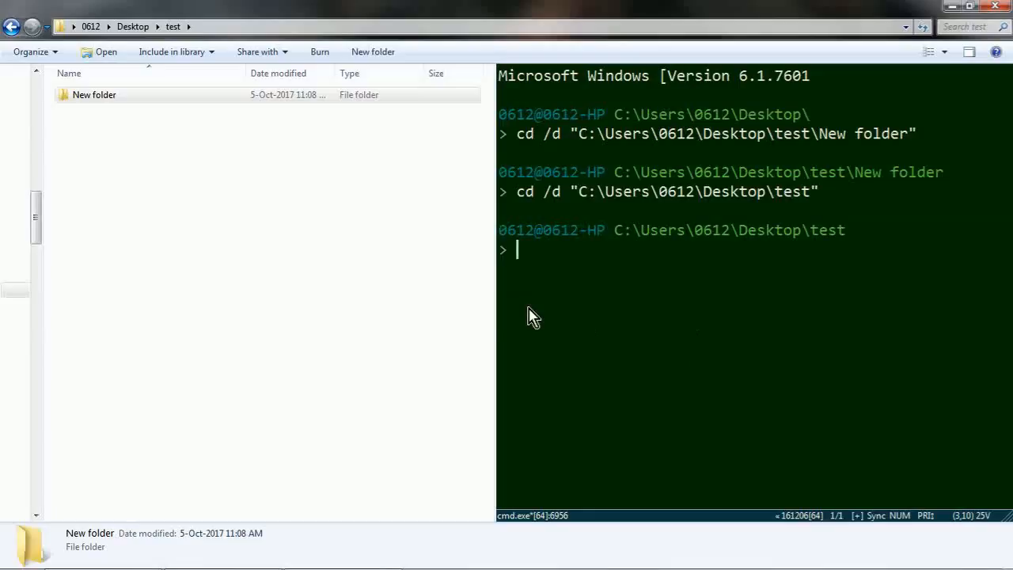
{"action": "type", "text": "ffmpeg"}
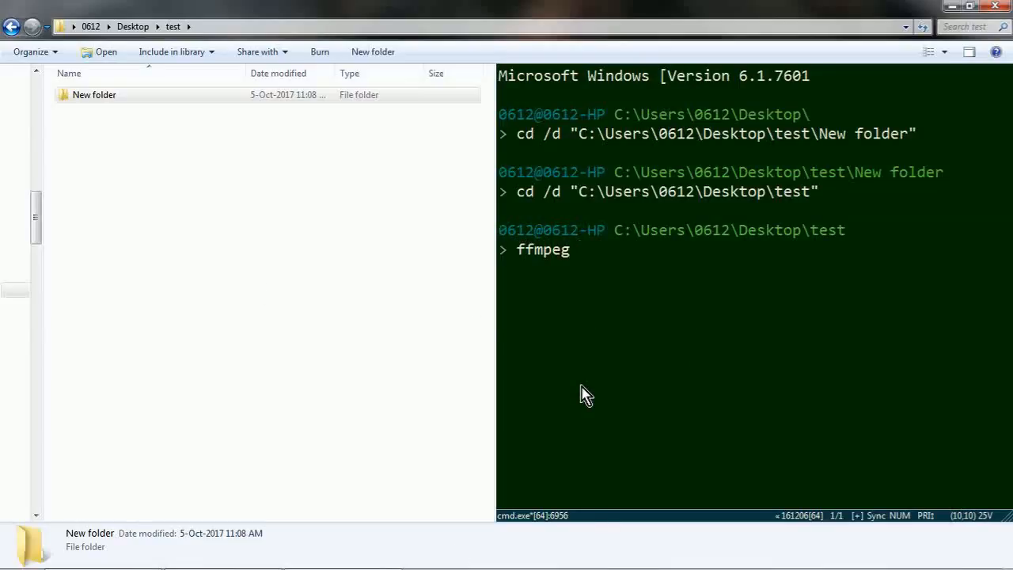
{"action": "key", "text": "BackSpace"}
{"action": "key", "text": "BackSpace"}
{"action": "key", "text": "BackSpace"}
{"action": "key", "text": "BackSpace"}
{"action": "key", "text": "BackSpace"}
{"action": "key", "text": "BackSpace"}
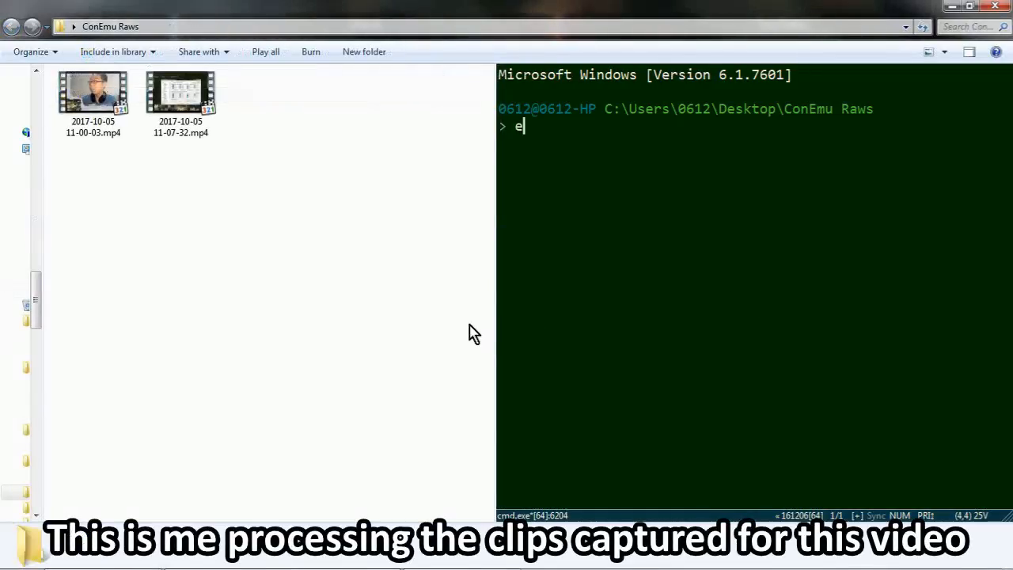
Step: Run the extract_audio command in the ConEmu Raws folder's embedded console
{"action": "type", "text": "xtract_audio"}
{"action": "key", "text": "Return"}
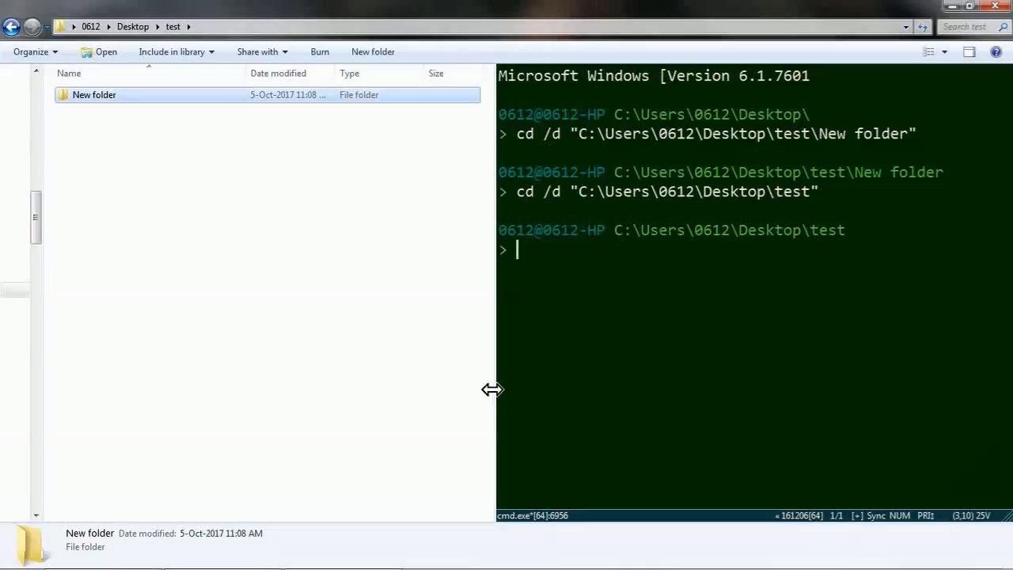
{"action": "left_click", "coordinate": [492, 389]}
{"action": "right_click", "coordinate": [1004, 520]}
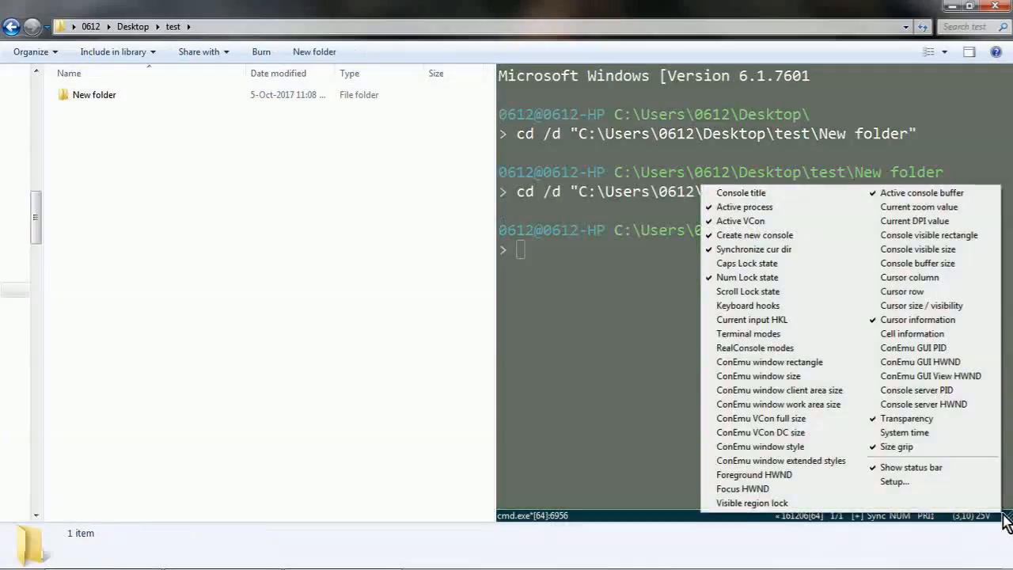
{"action": "left_click", "coordinate": [300, 393]}
Step: Clear the earlier output from the test folder's embedded console
{"action": "left_click", "coordinate": [605, 346]}
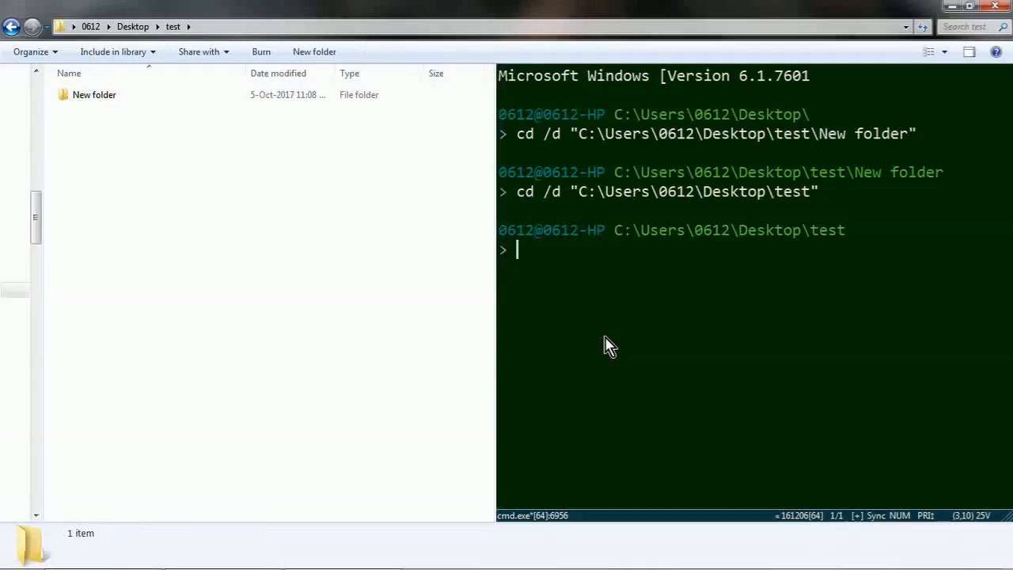
{"action": "key", "text": "ctrl+l"}
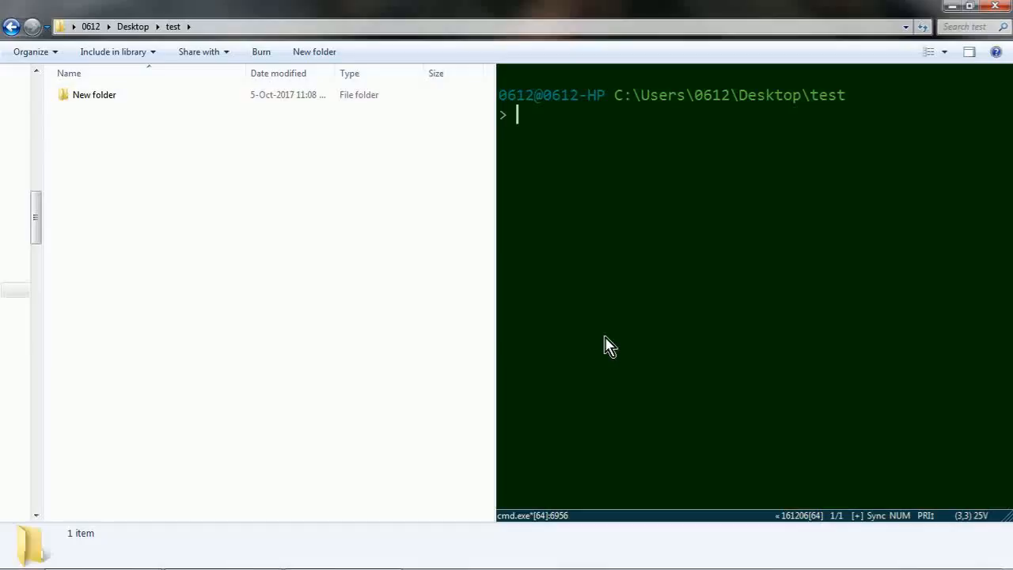
Step: Open the standard Windows Command Prompt with cmd for comparison, close it and return to the embedded console
{"action": "key", "text": "super"}
{"action": "type", "text": "cmd"}
{"action": "key", "text": "Return"}
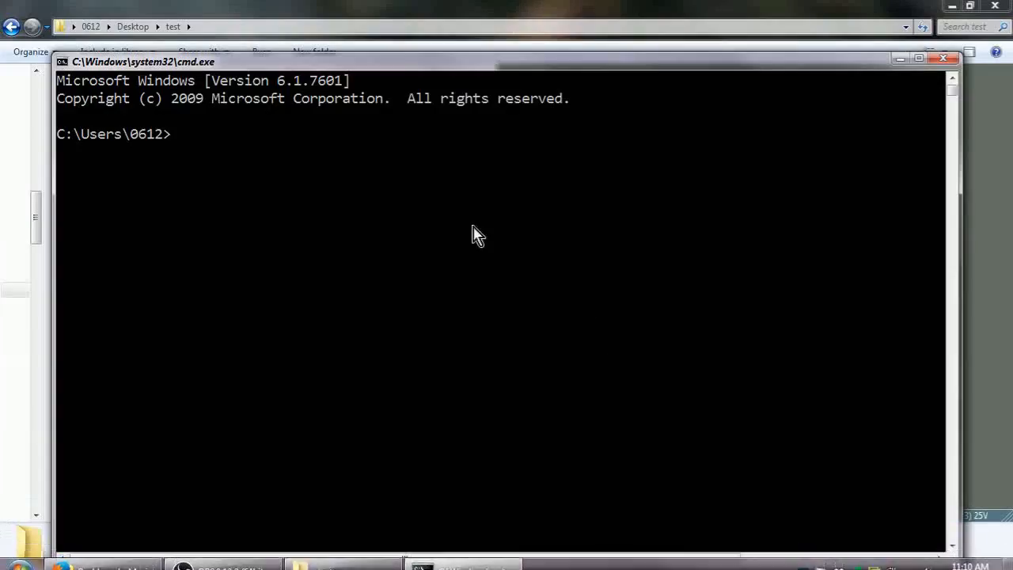
{"action": "left_click_drag", "start_coordinate": [410, 60], "coordinate": [420, 140]}
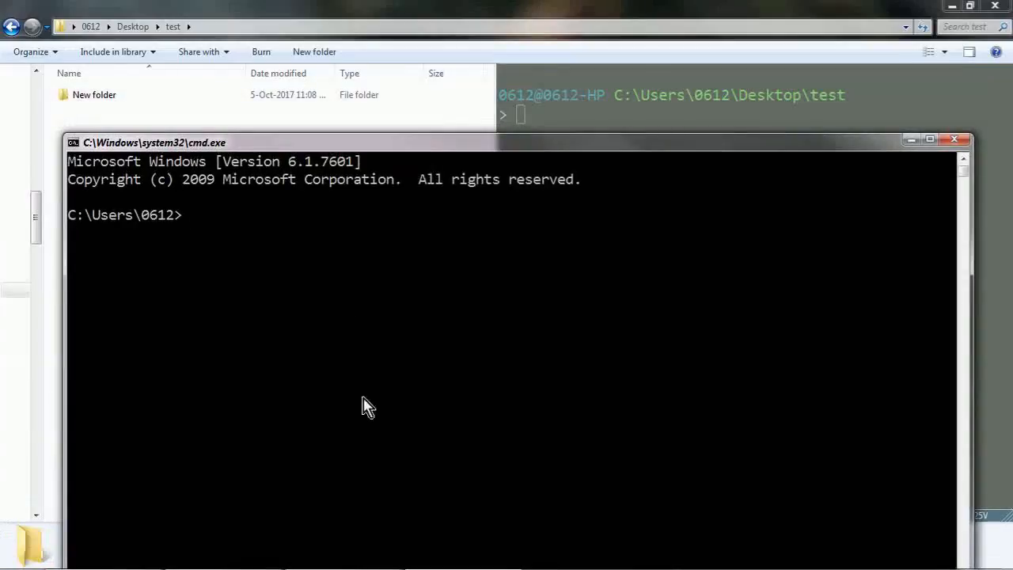
{"action": "left_click", "coordinate": [954, 140]}
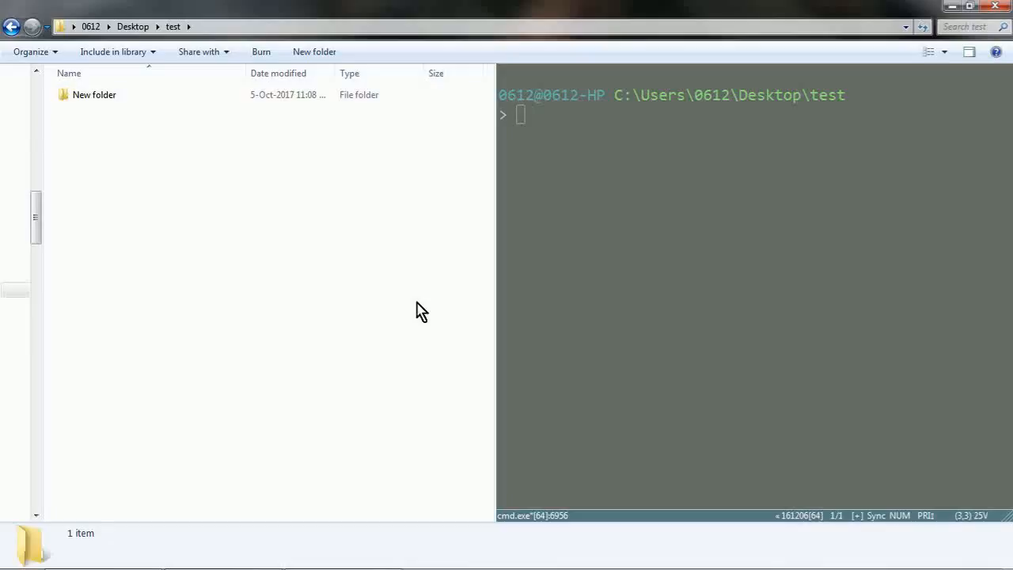
{"action": "left_click", "coordinate": [559, 278]}
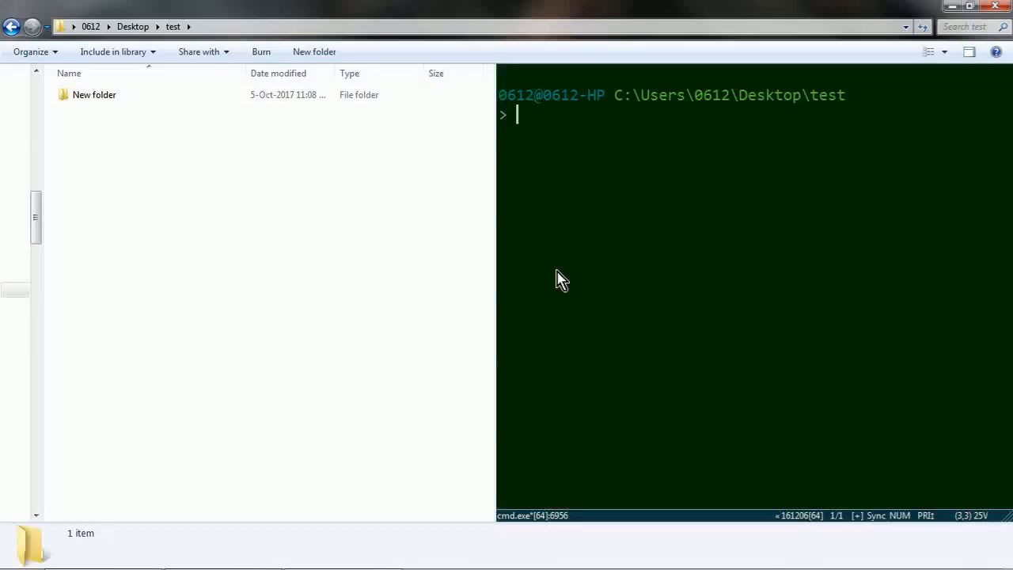